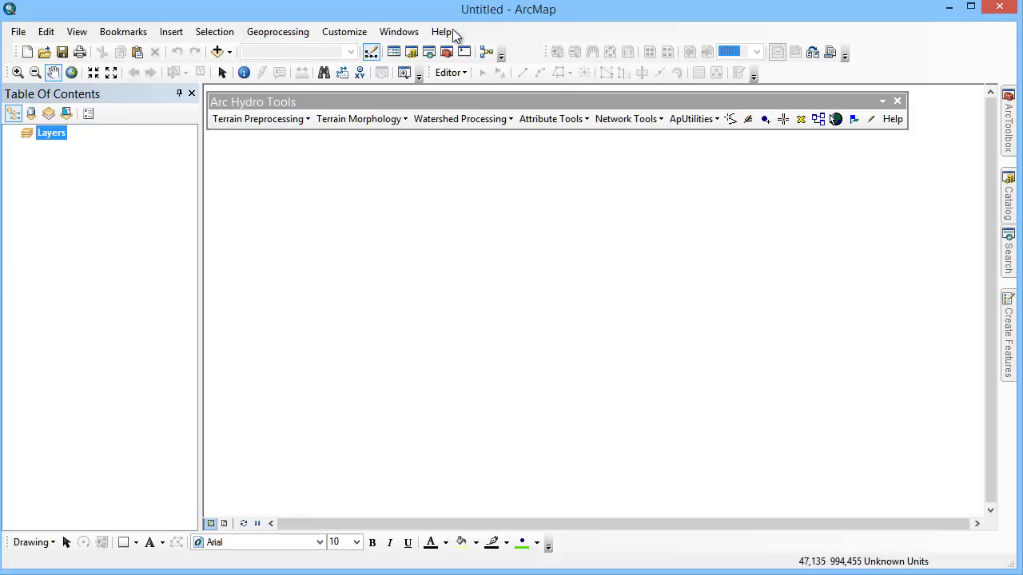
- Check the installed ArcGIS version in the About ArcMap information
left_click(399, 34)
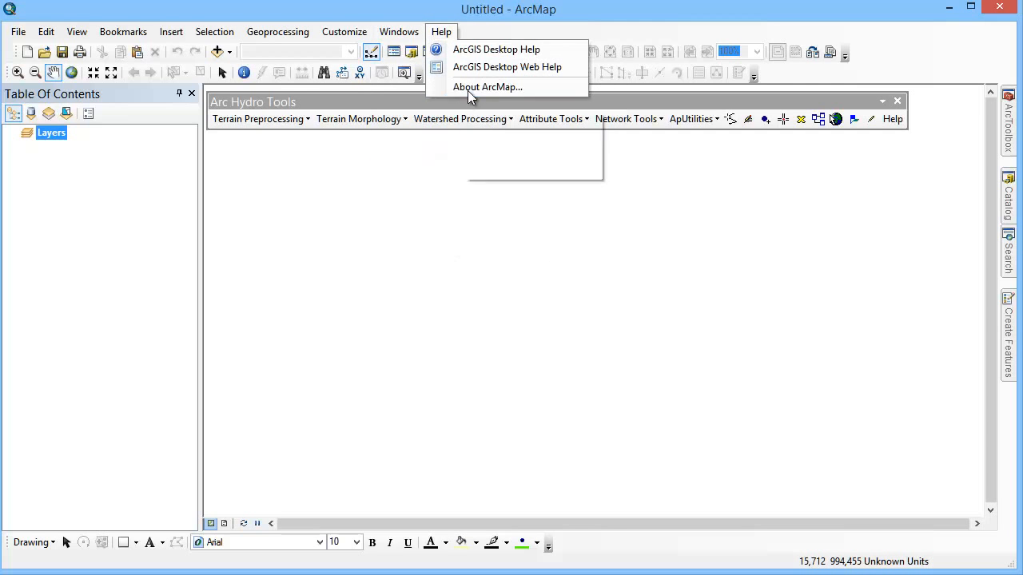
left_click(475, 86)
left_click_drag(481, 123, 507, 163)
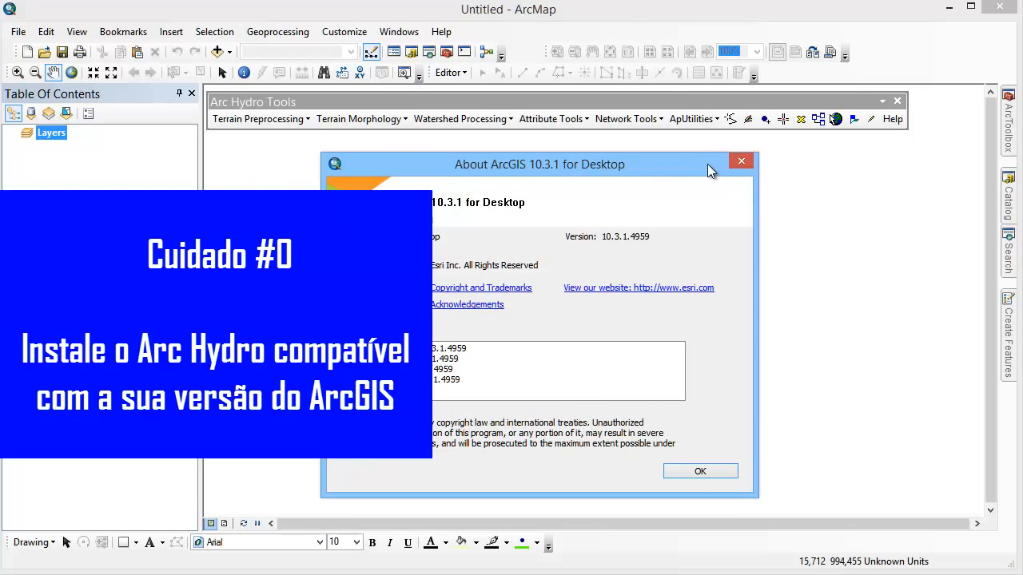
left_click(741, 161)
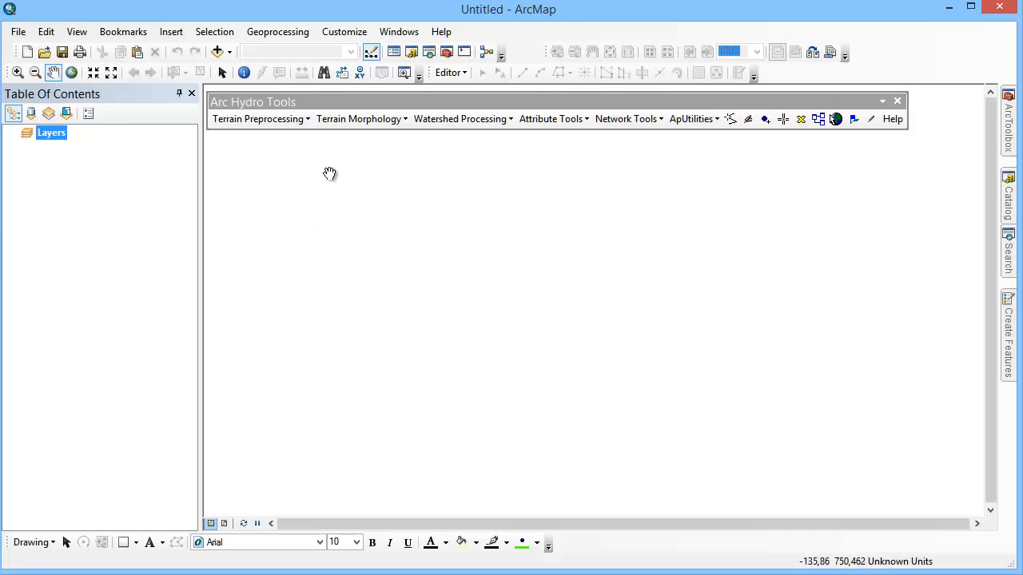
- Switch to File Explorer and browse from the C: drive through Projeto into the archydro folder
left_click(417, 573)
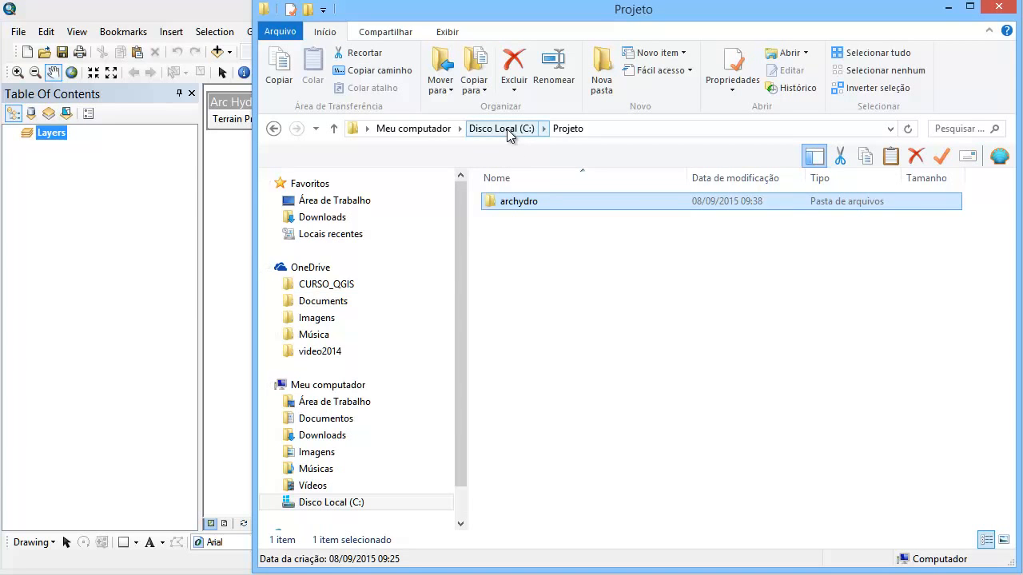
left_click(508, 133)
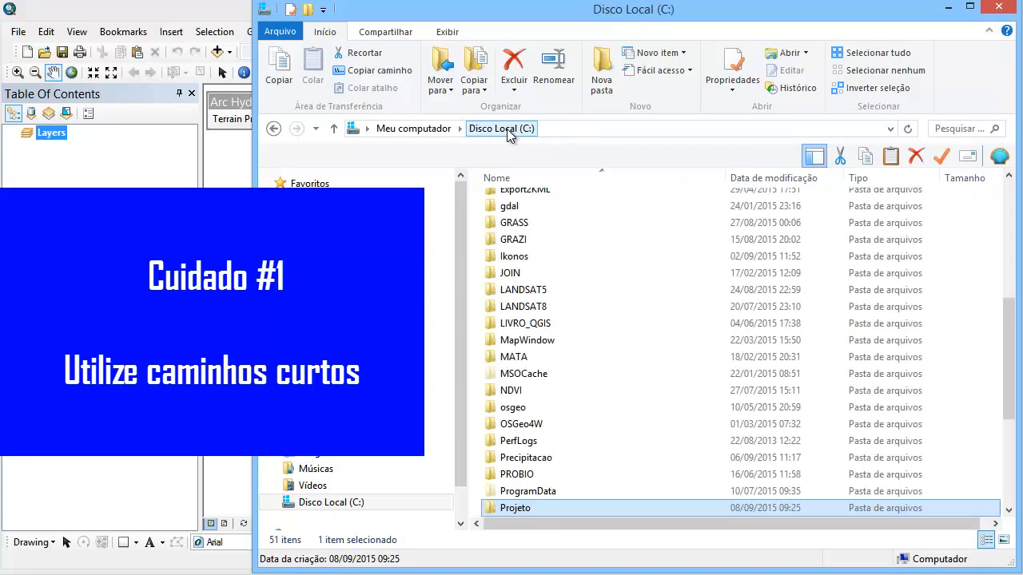
double_click(530, 511)
left_click(508, 207)
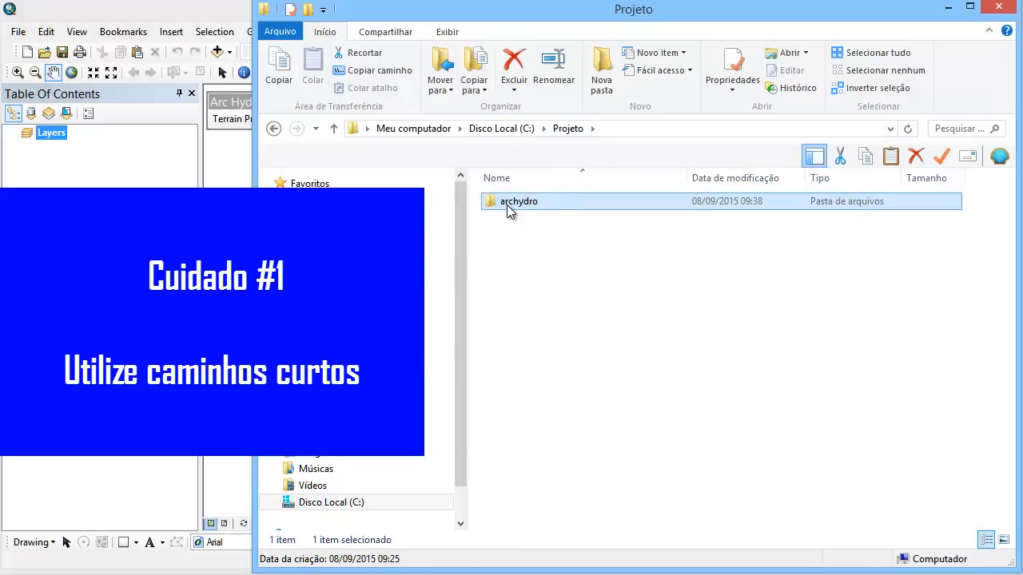
left_click(528, 207)
left_click(529, 213)
double_click(526, 208)
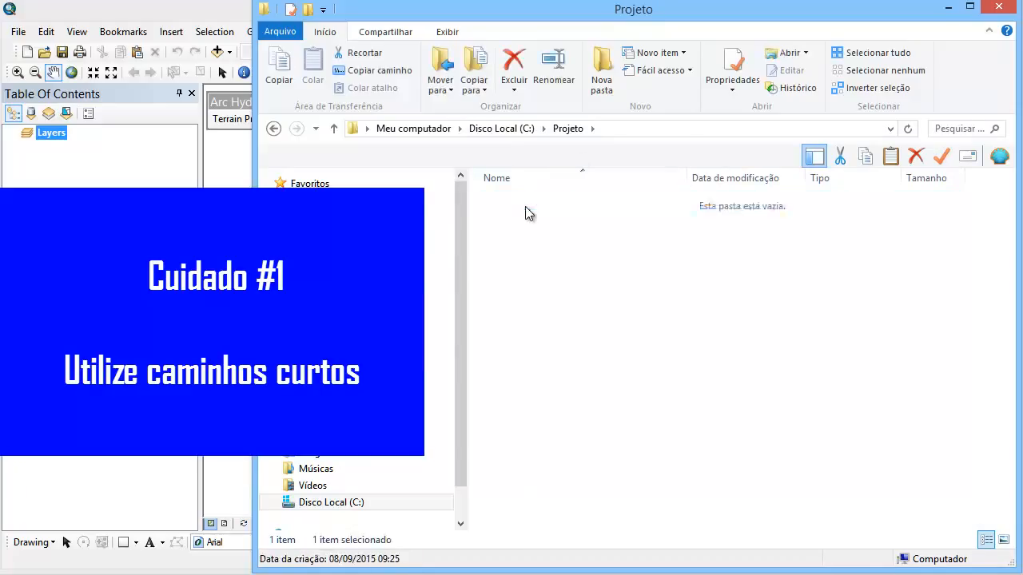
- Display the full path of the archydro folder to examine its length, and return to ArcMap
left_click(679, 129)
left_click(469, 130)
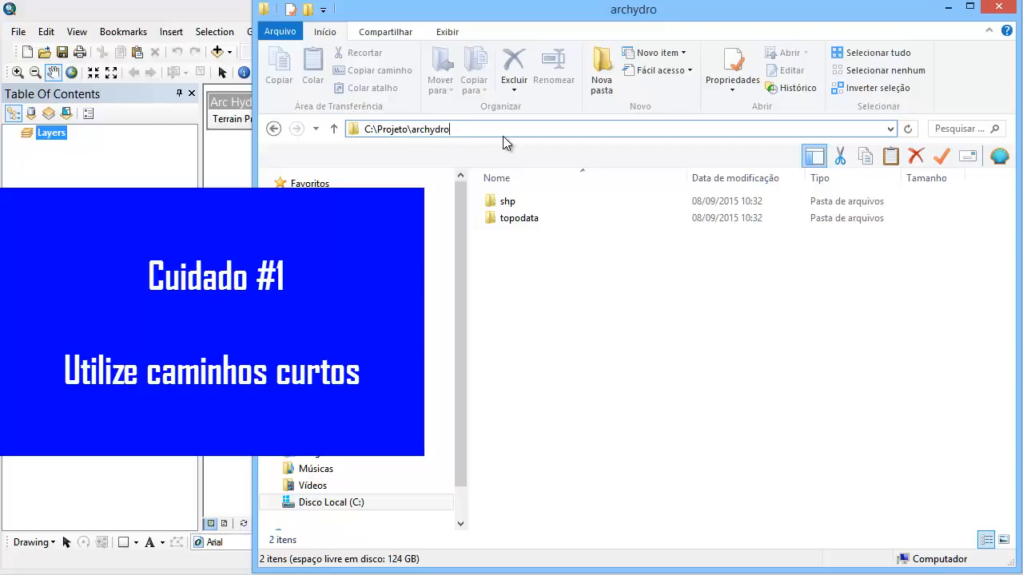
left_click(544, 249)
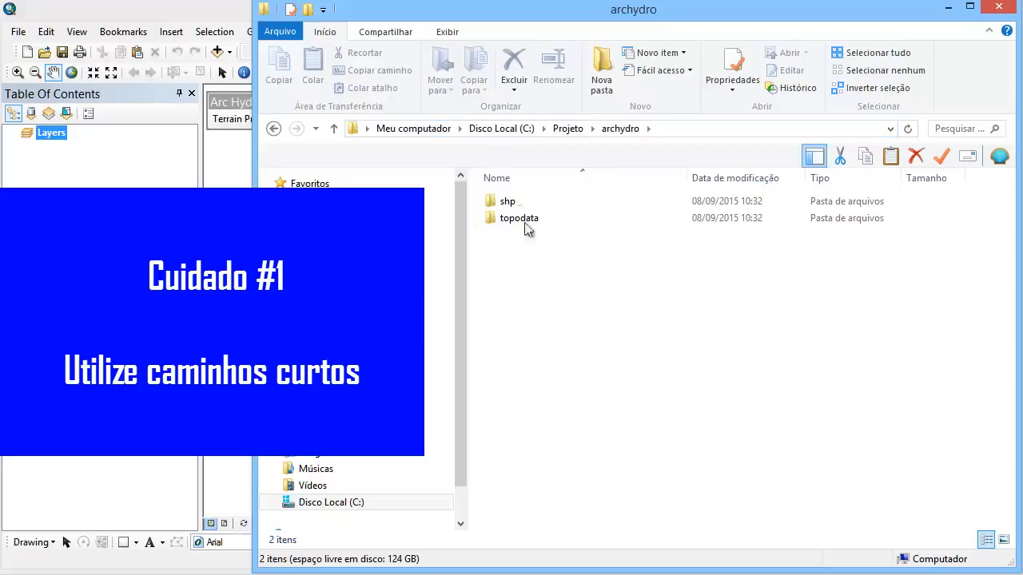
left_click(677, 128)
left_click(462, 128)
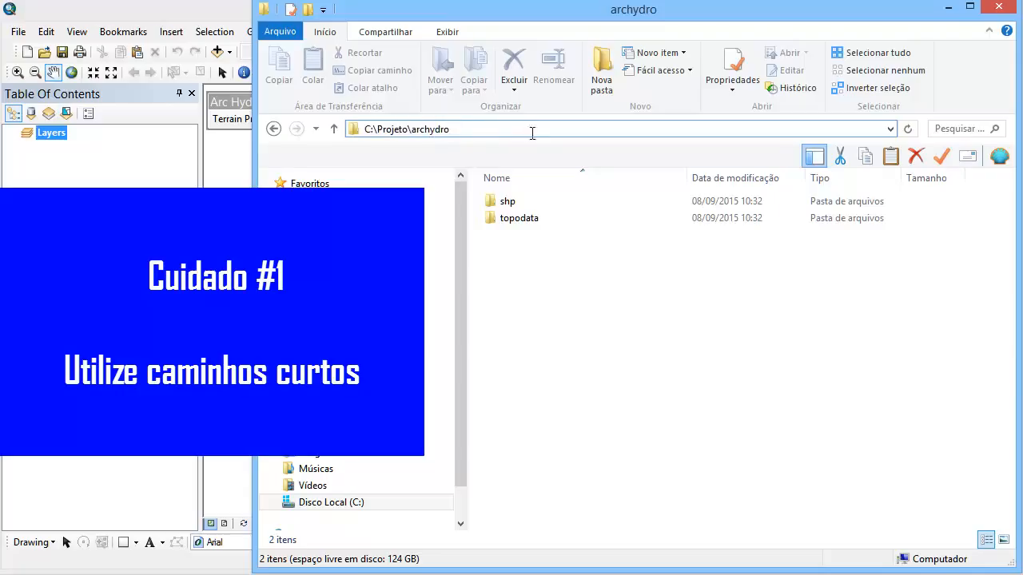
left_click(948, 6)
left_click(671, 13)
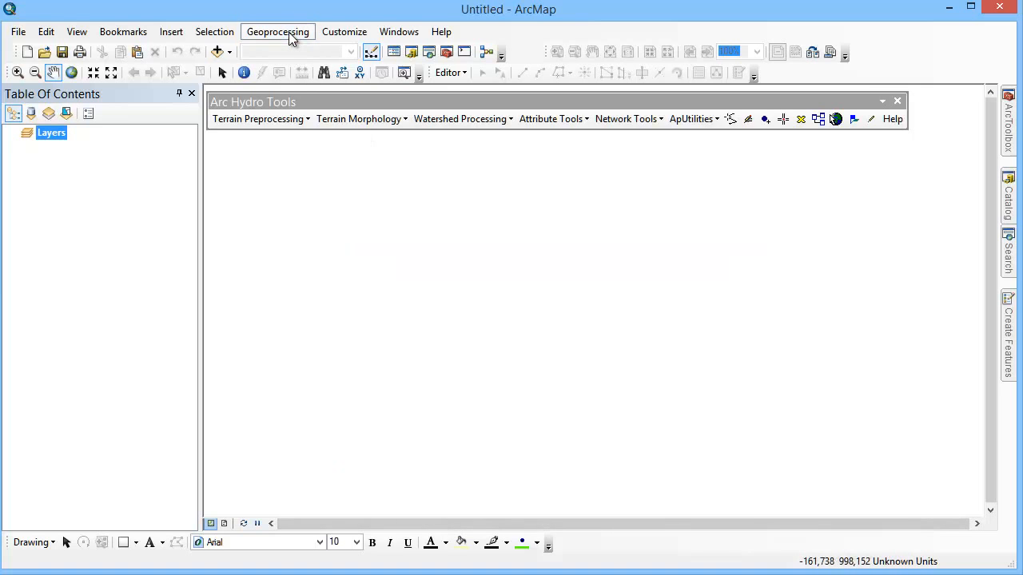
- Enable background processing in the Geoprocessing Options and apply the setting
left_click(287, 34)
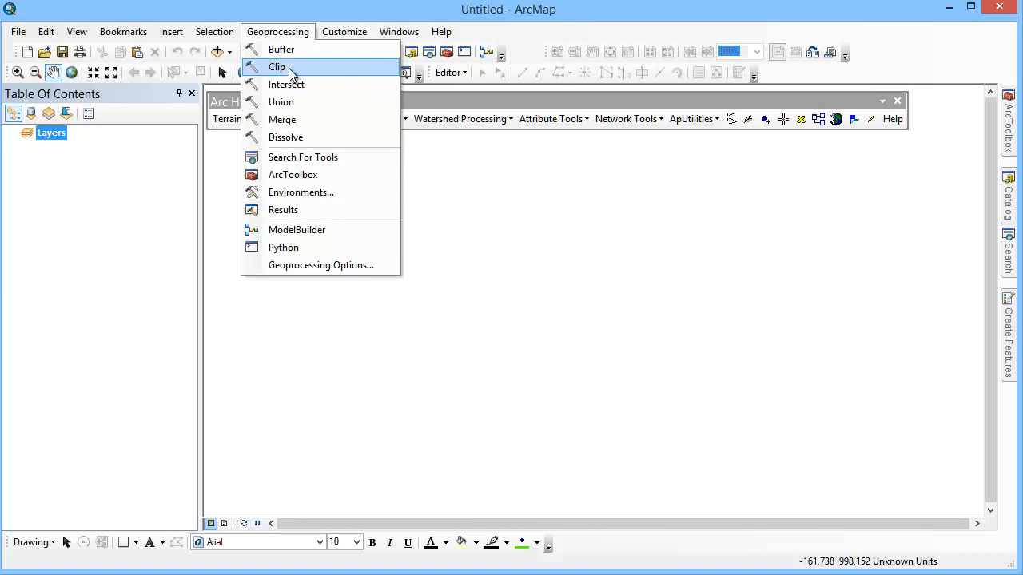
left_click(369, 267)
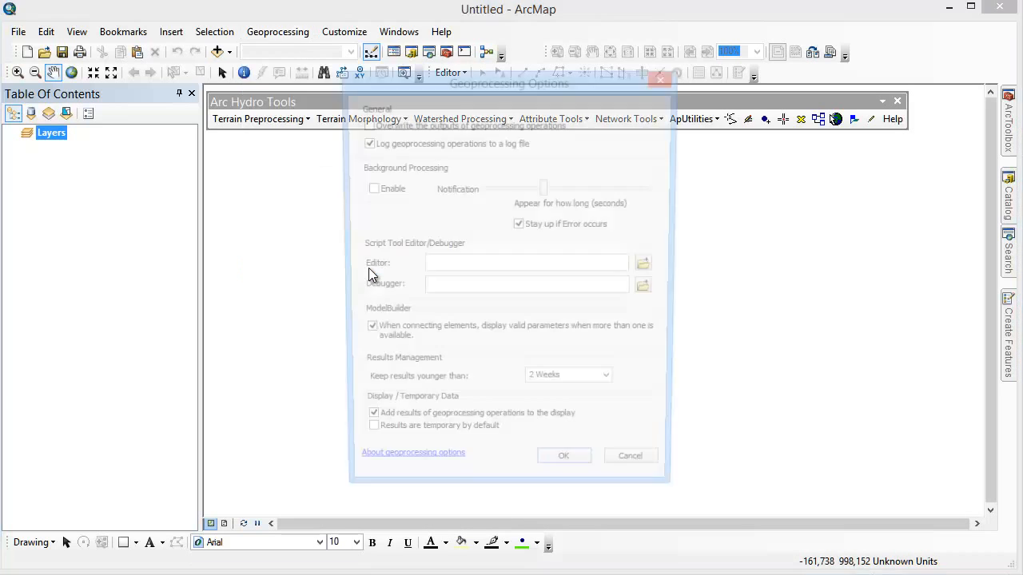
left_click(374, 188)
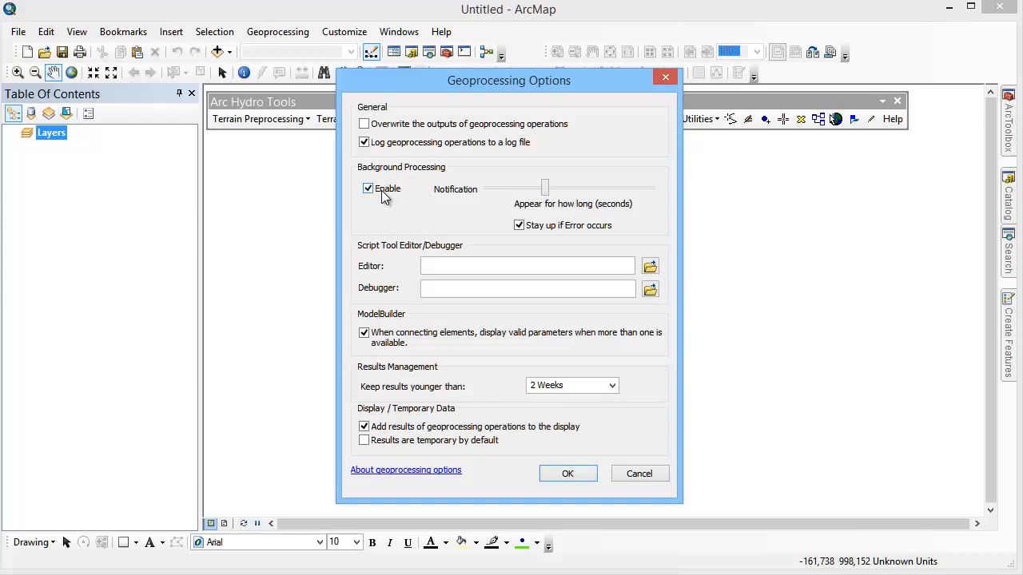
left_click(567, 474)
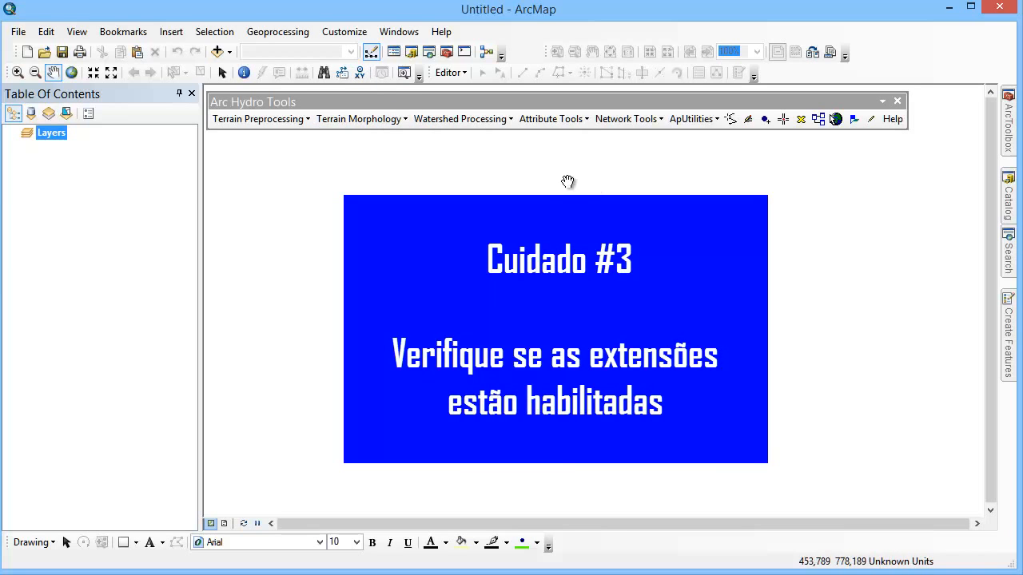
- Check which ArcGIS extensions, such as Spatial Analyst and 3D Analyst, are enabled
left_click(341, 33)
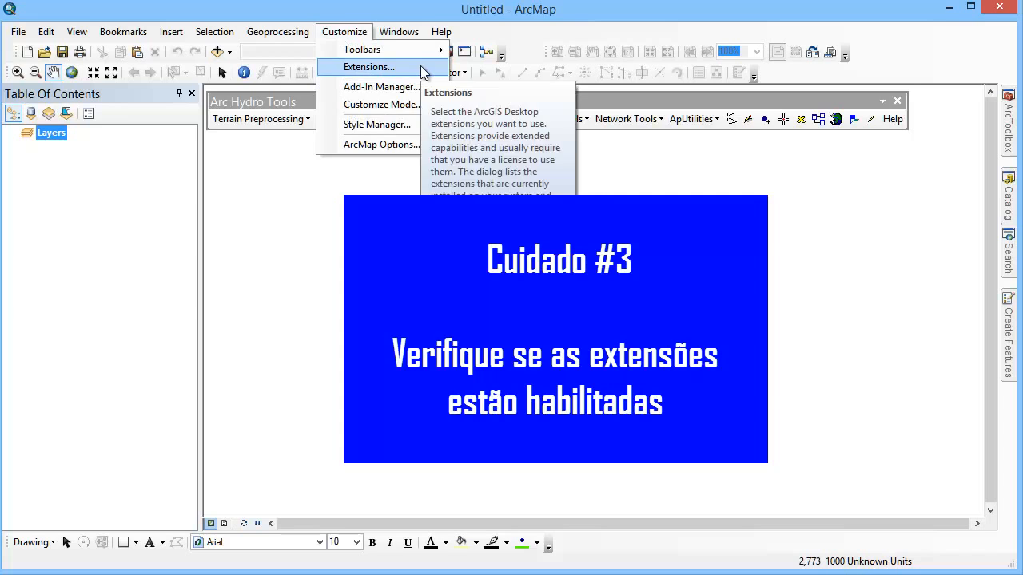
left_click(422, 69)
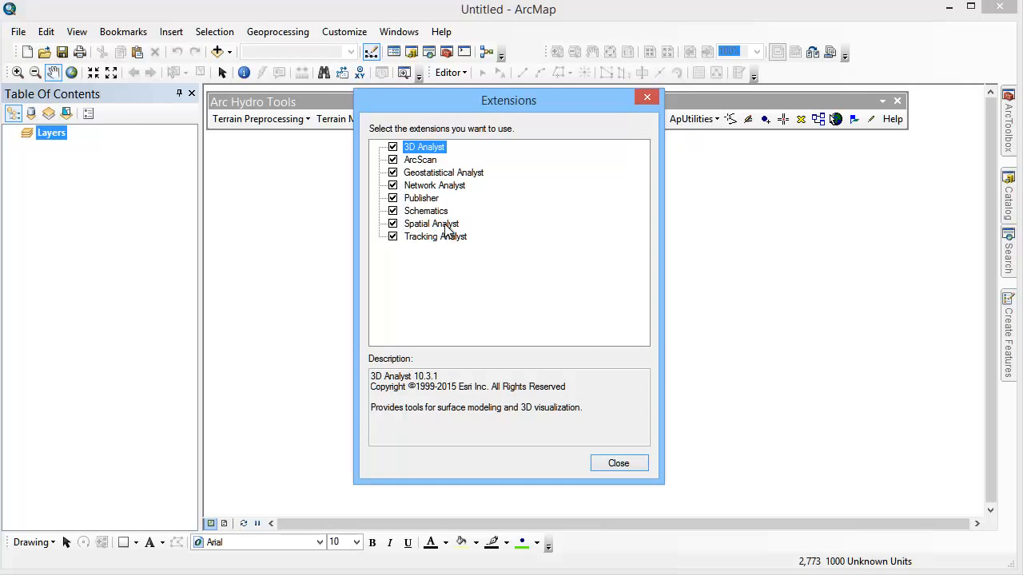
left_click(618, 465)
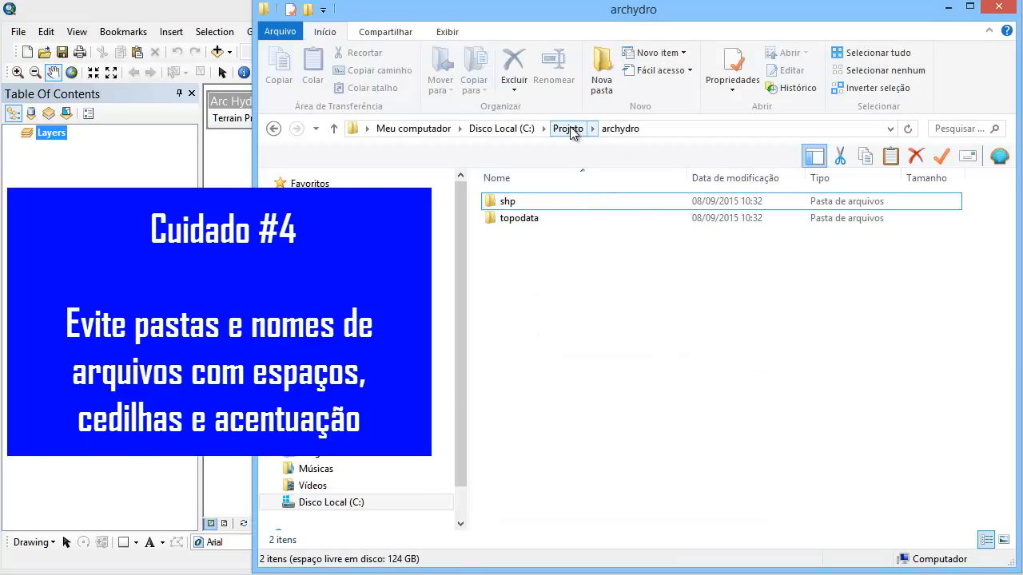
- Examine the file names in the topodata folder in File Explorer, including Recorte_topodata_utm23s.tif, and return to ArcMap
double_click(521, 218)
scroll(560, 234, "down", 5)
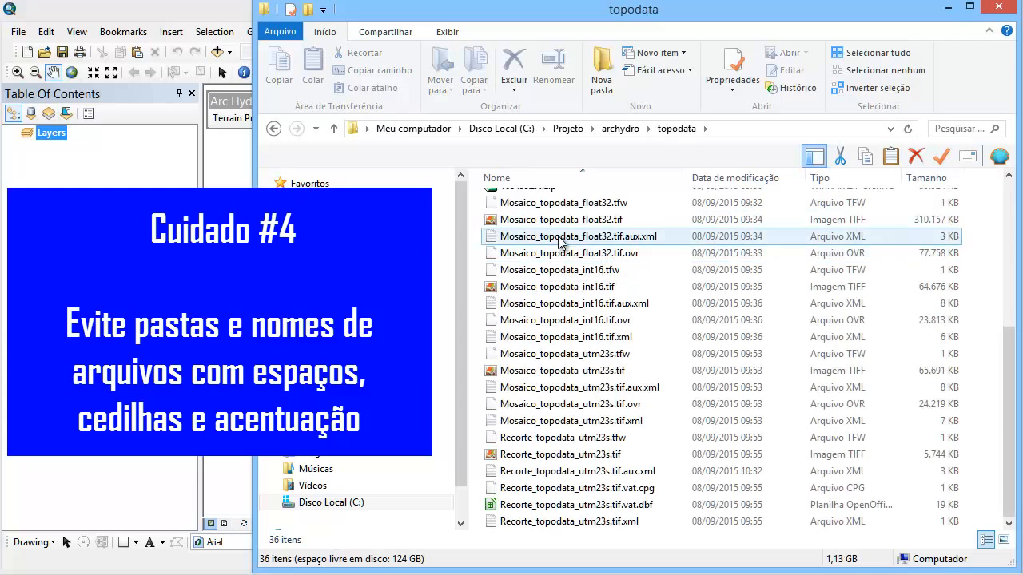
left_click(565, 455)
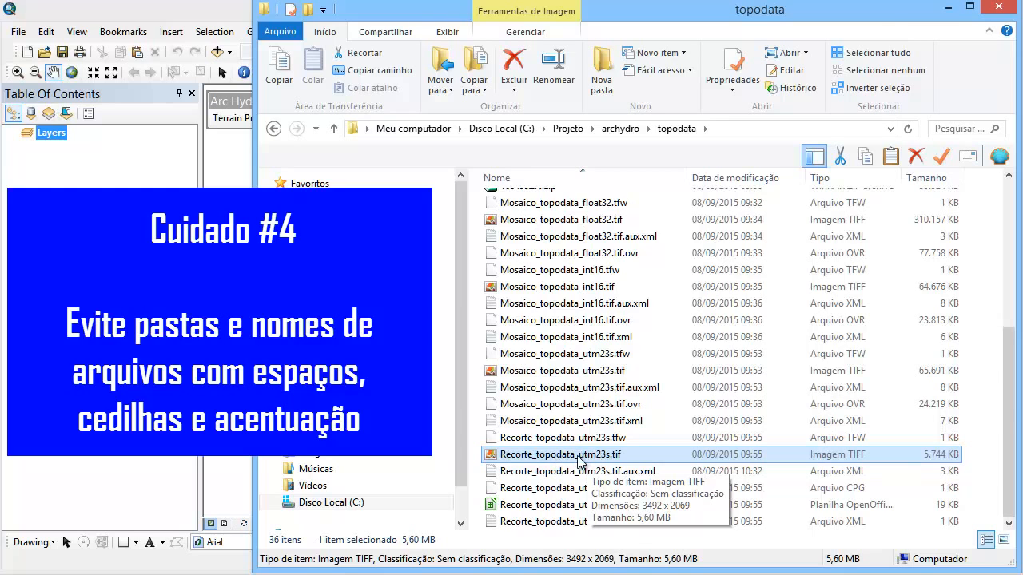
left_click(948, 7)
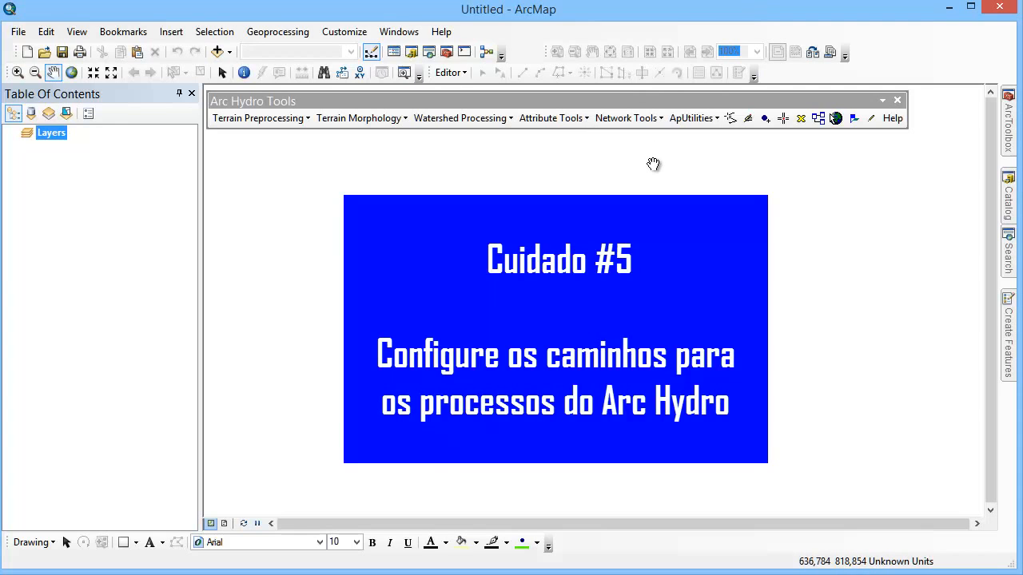
- Open the Arc Hydro target location settings for the HydroConfig node and move the dialog over the map area
left_click(690, 121)
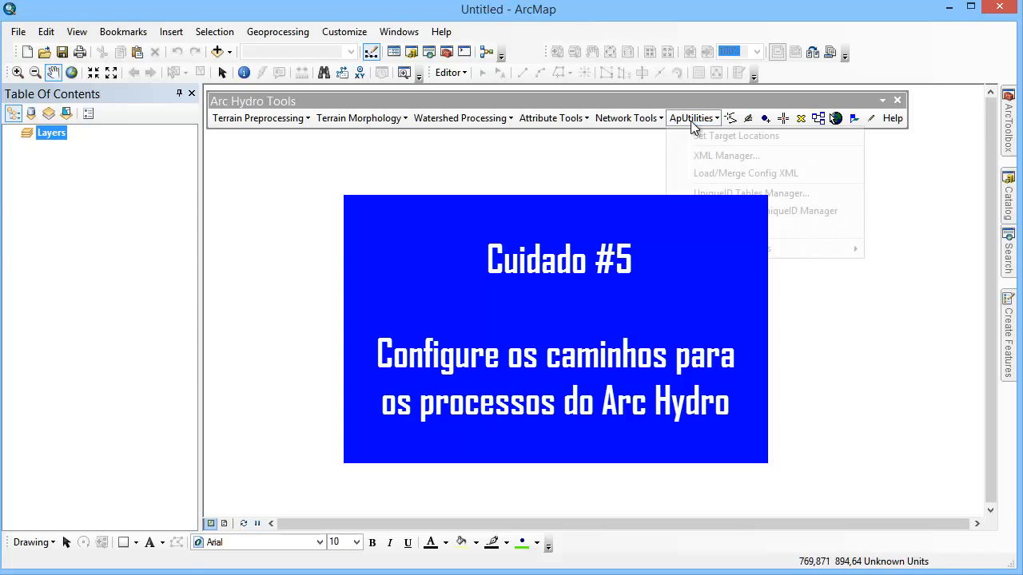
left_click(796, 141)
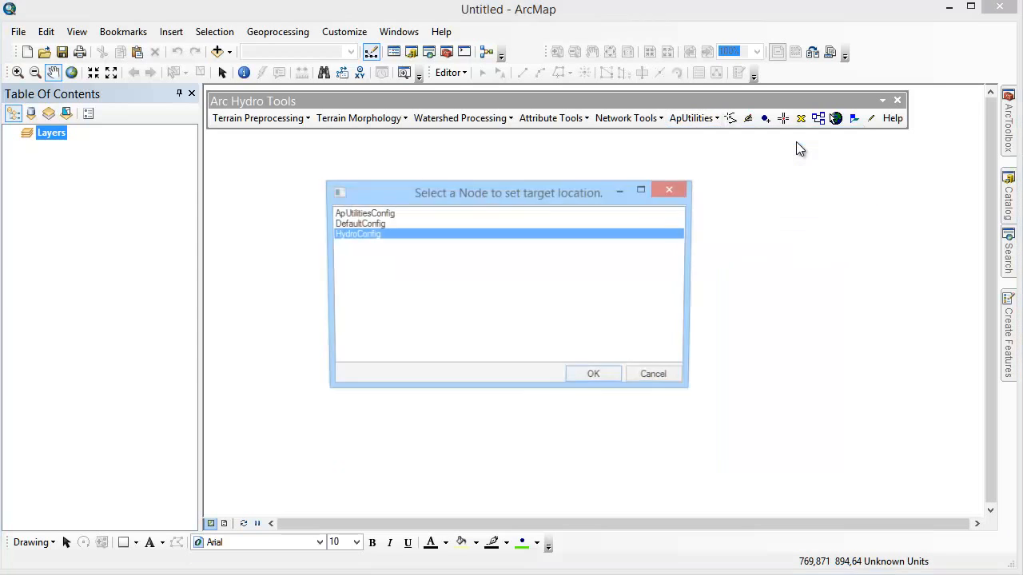
double_click(370, 233)
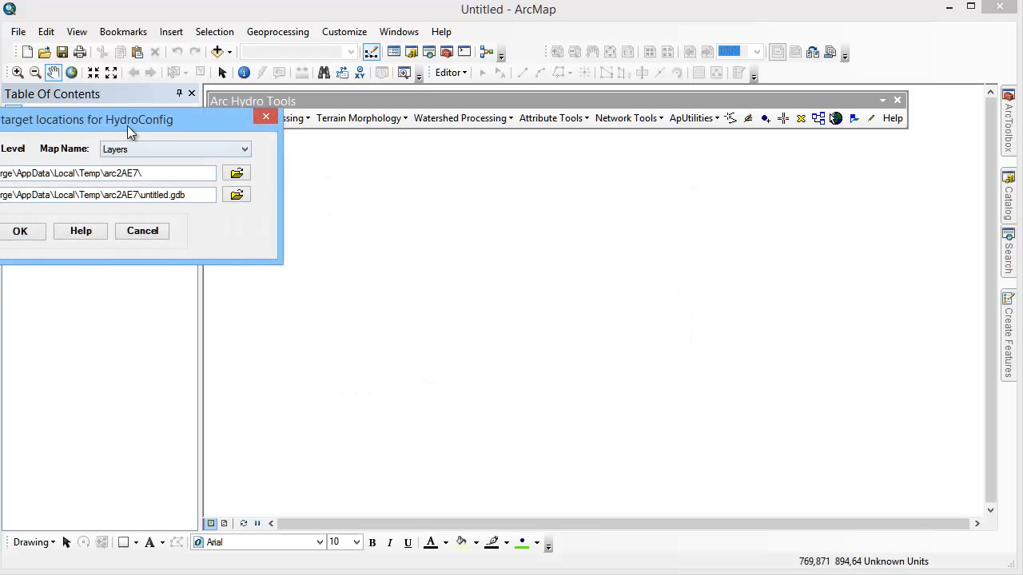
left_click_drag(127, 126, 611, 217)
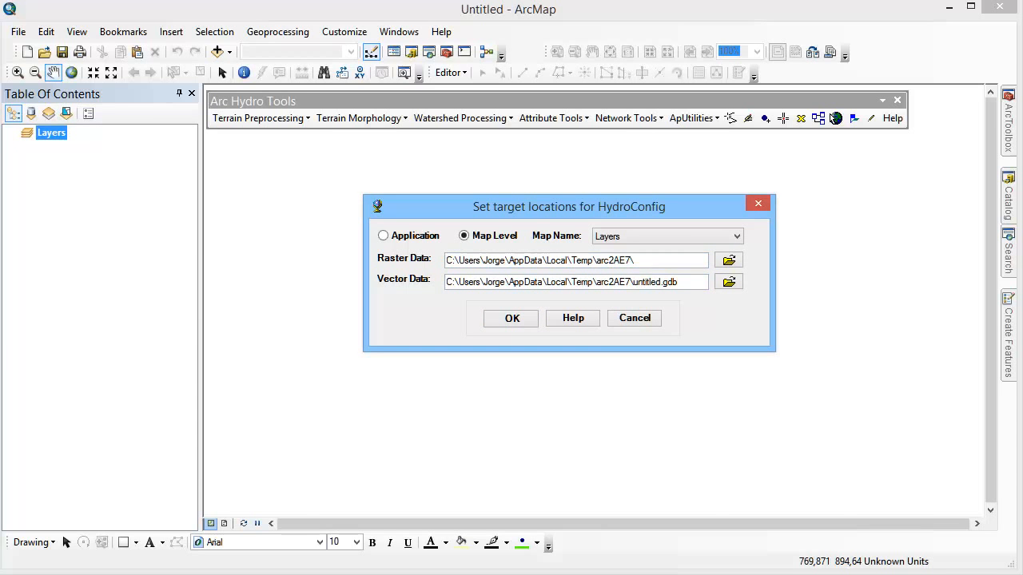
- Copy the path C:\Projeto\archydro from File Explorer and return to the target location settings in ArcMap
key("alt+Tab")
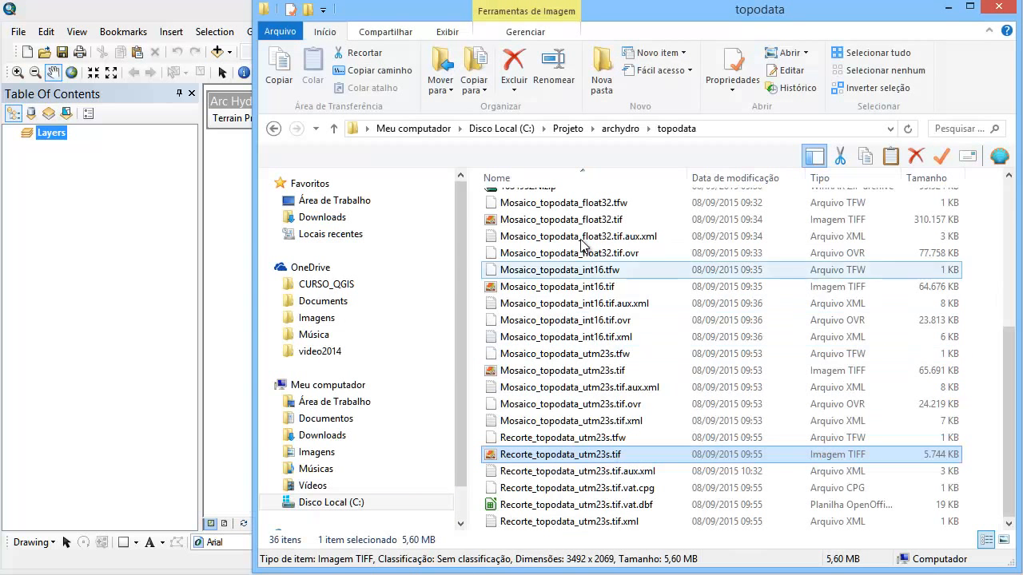
left_click(615, 132)
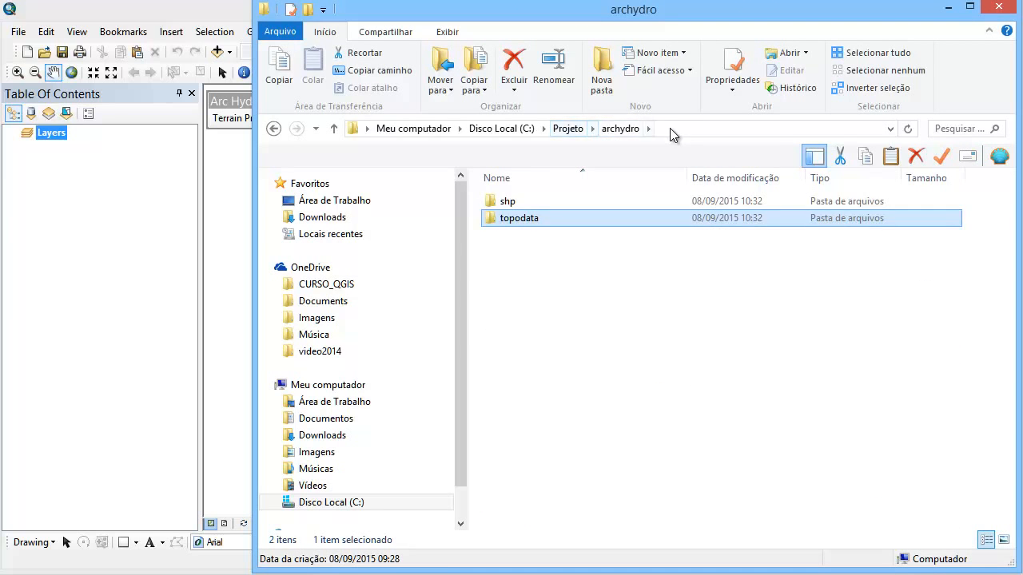
left_click(673, 128)
right_click(430, 132)
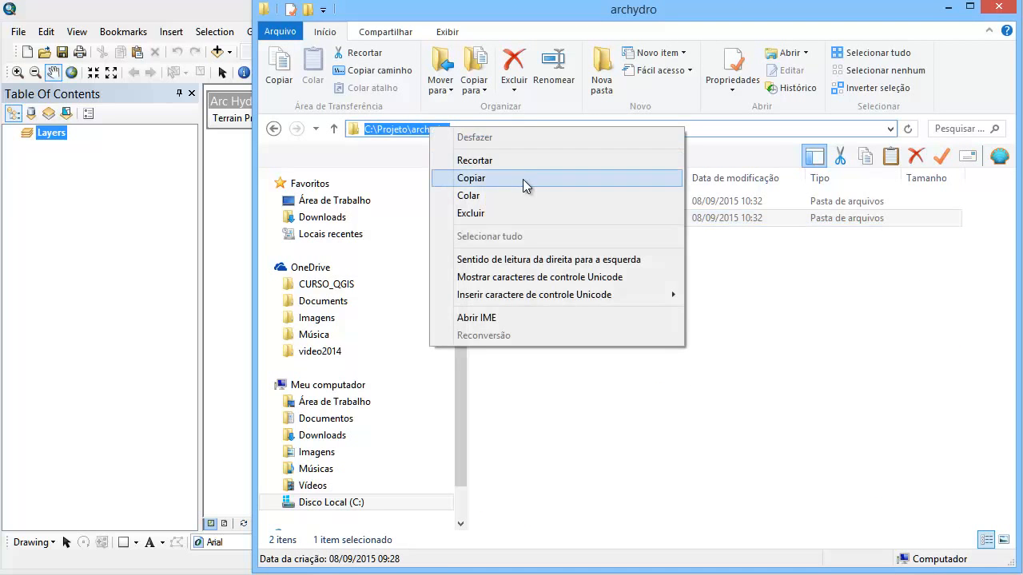
left_click(522, 177)
left_click(948, 7)
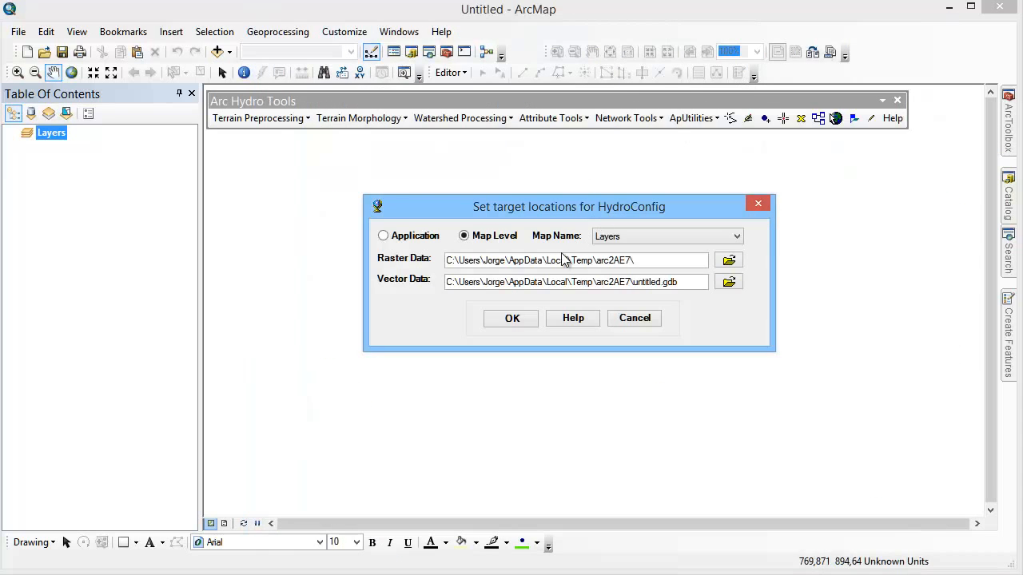
- Set the HydroConfig raster data location to C:\Projeto\archydro\ at Map Level
left_click_drag(630, 260, 431, 264)
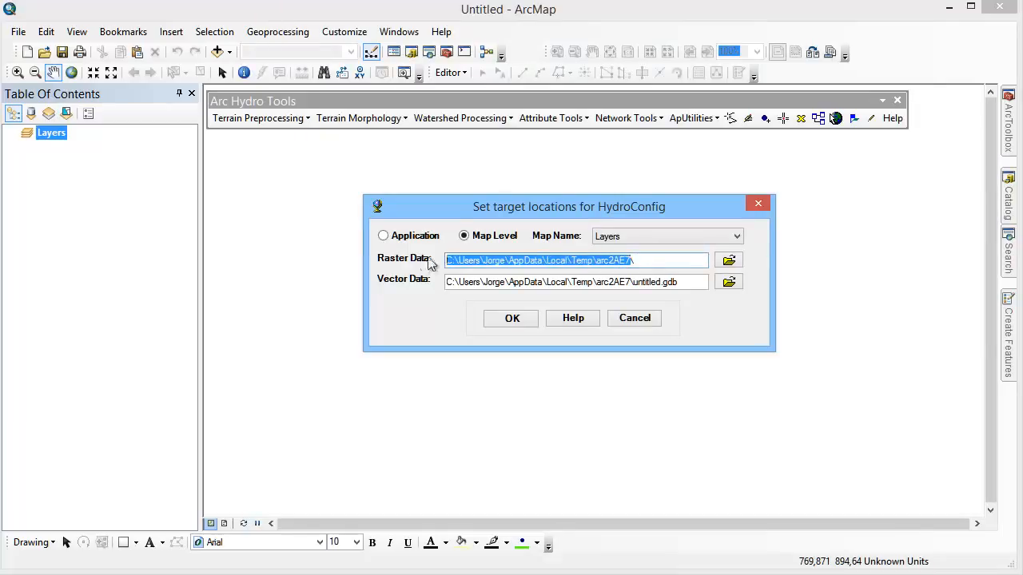
type("C:\\Projeto\\archydro\\")
left_click(463, 235)
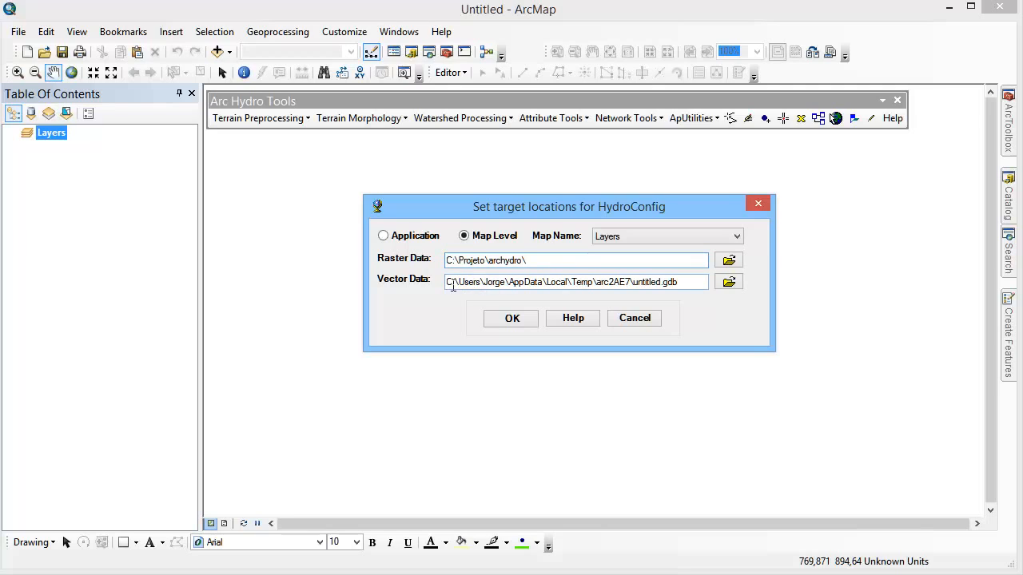
- Create a file geodatabase named archydro.gdb in C:\Projeto\archydro while browsing for the HydroConfig vector data location
left_click_drag(448, 282, 670, 284)
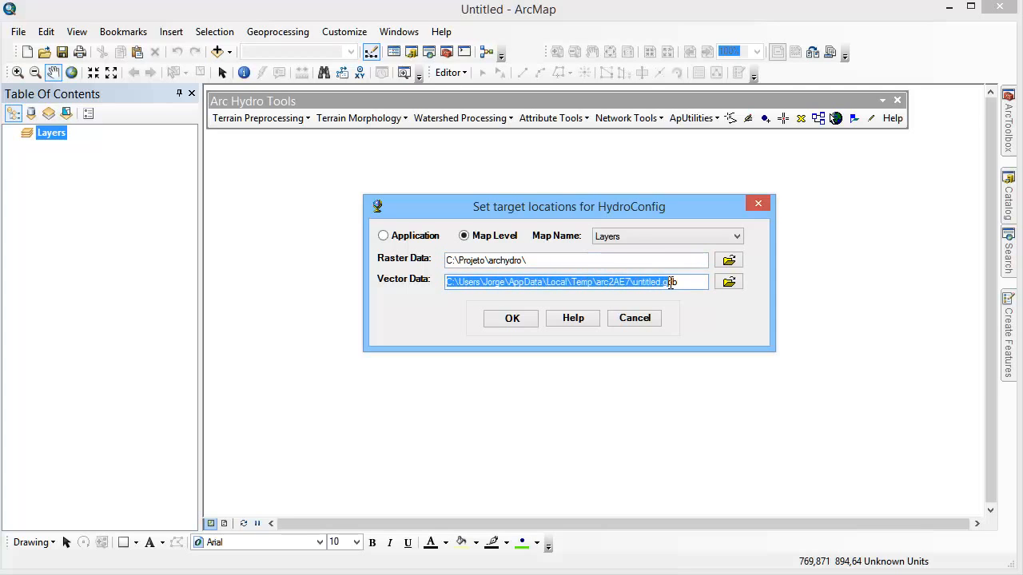
left_click(729, 284)
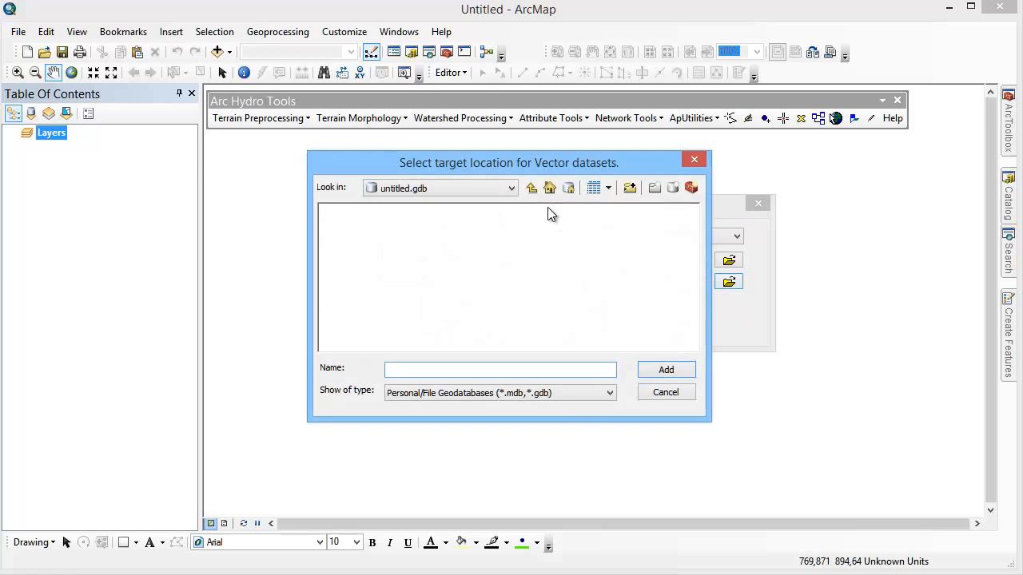
left_click(508, 188)
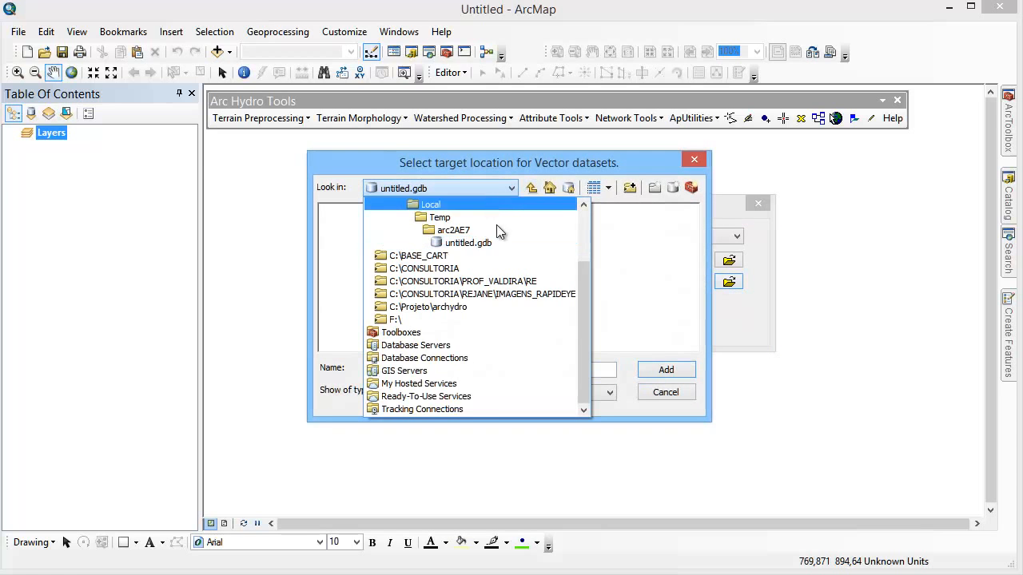
scroll(555, 287, "up", 2)
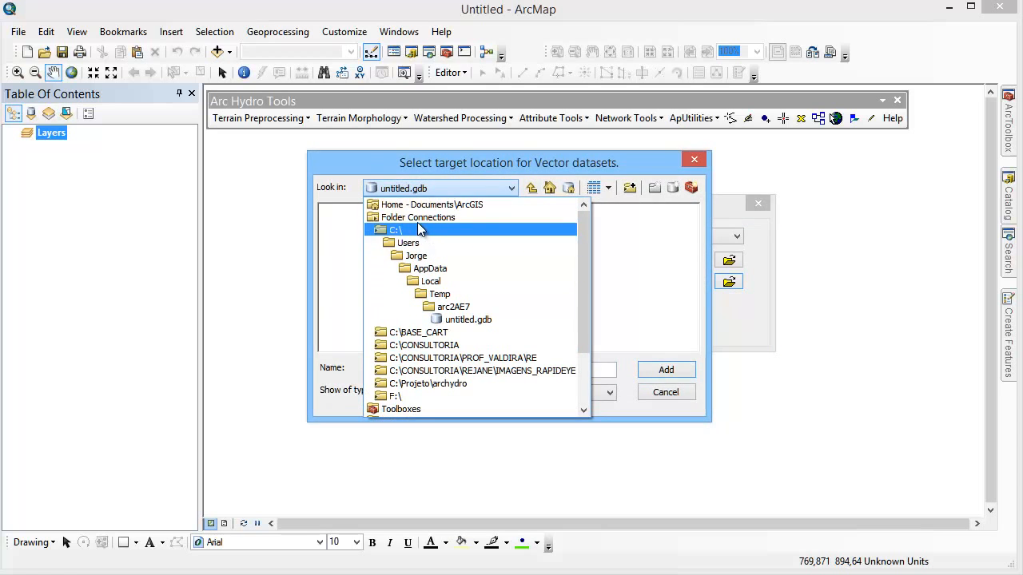
left_click(435, 383)
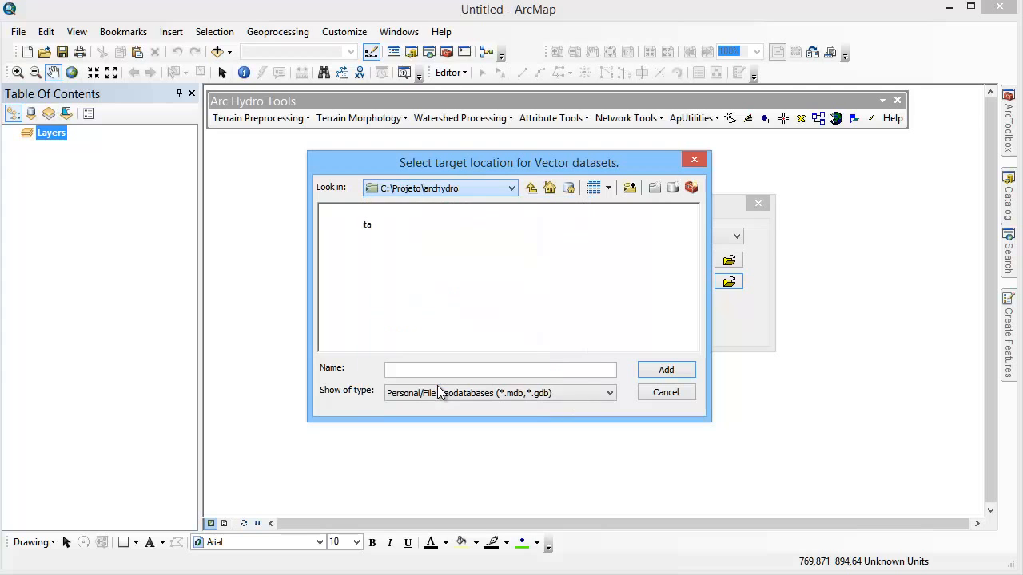
left_click(670, 187)
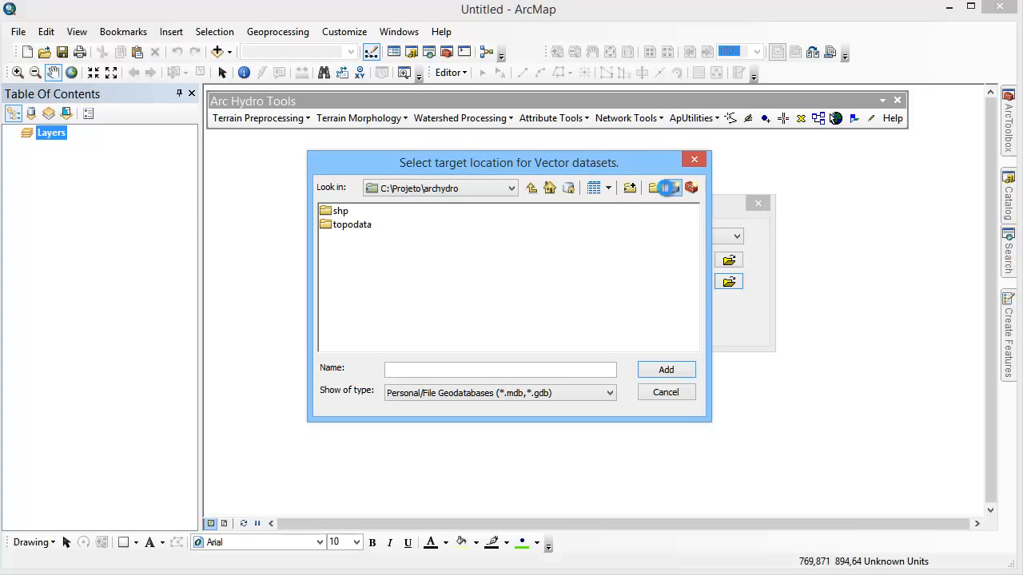
left_click(426, 238)
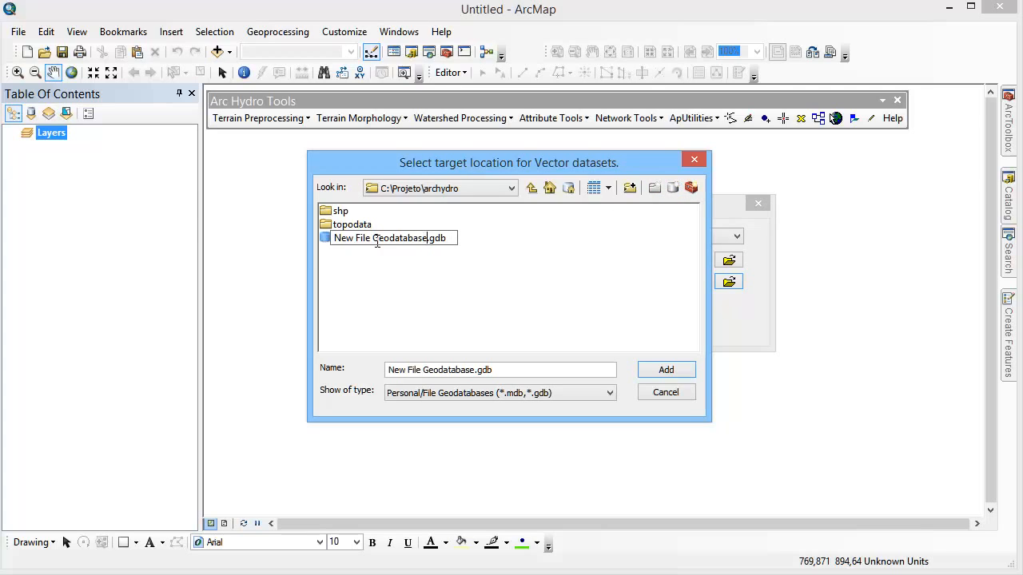
left_click_drag(426, 238, 301, 239)
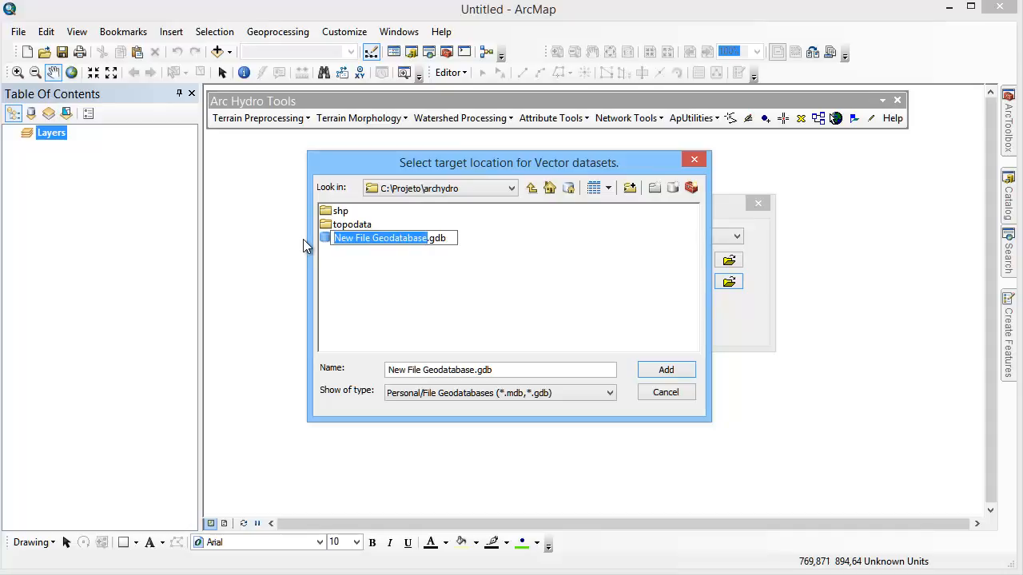
type("archydro")
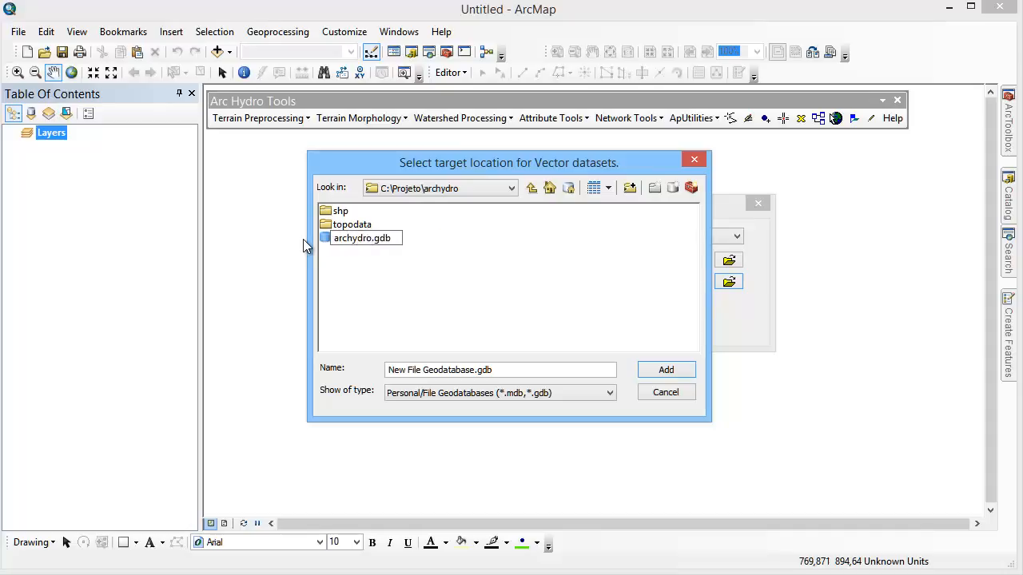
left_click(387, 259)
- Set archydro.gdb as the HydroConfig vector data location and accept the target location settings
left_click(374, 238)
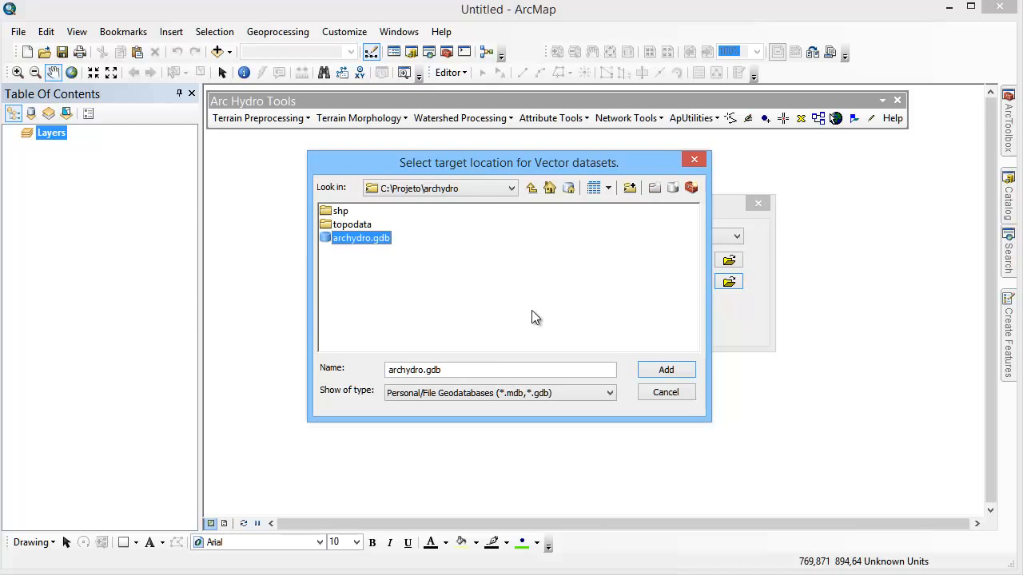
left_click(656, 368)
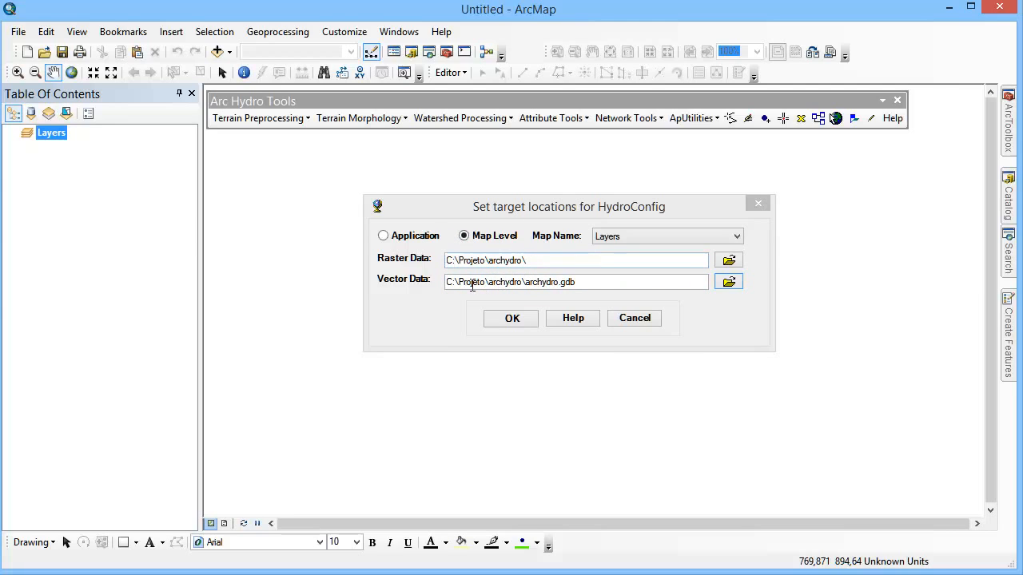
left_click(501, 218)
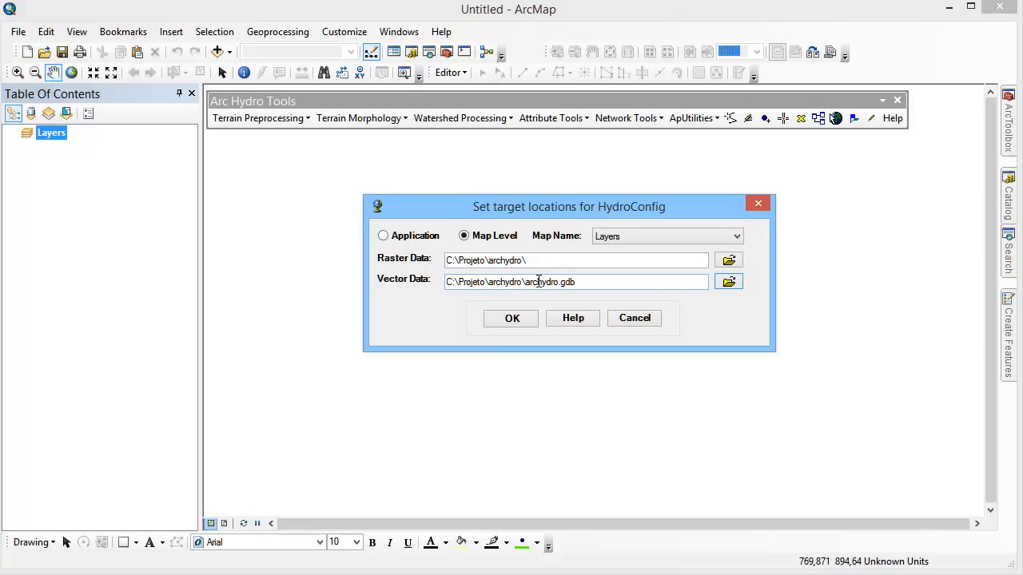
left_click(523, 320)
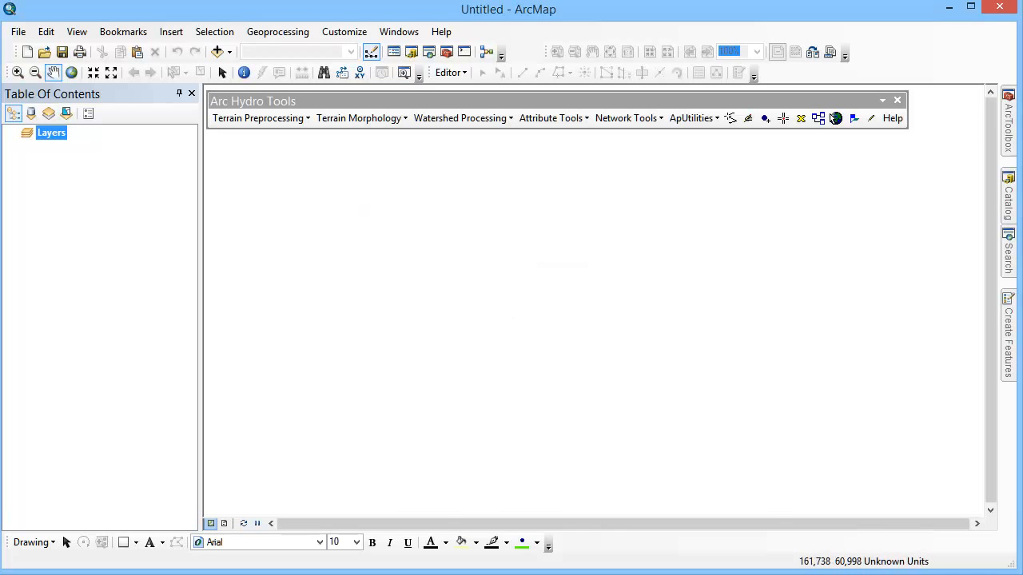
- Check the archydro project folder in File Explorer for the archydro.gdb geodatabase, and return to ArcMap
left_click(405, 574)
left_click(521, 206)
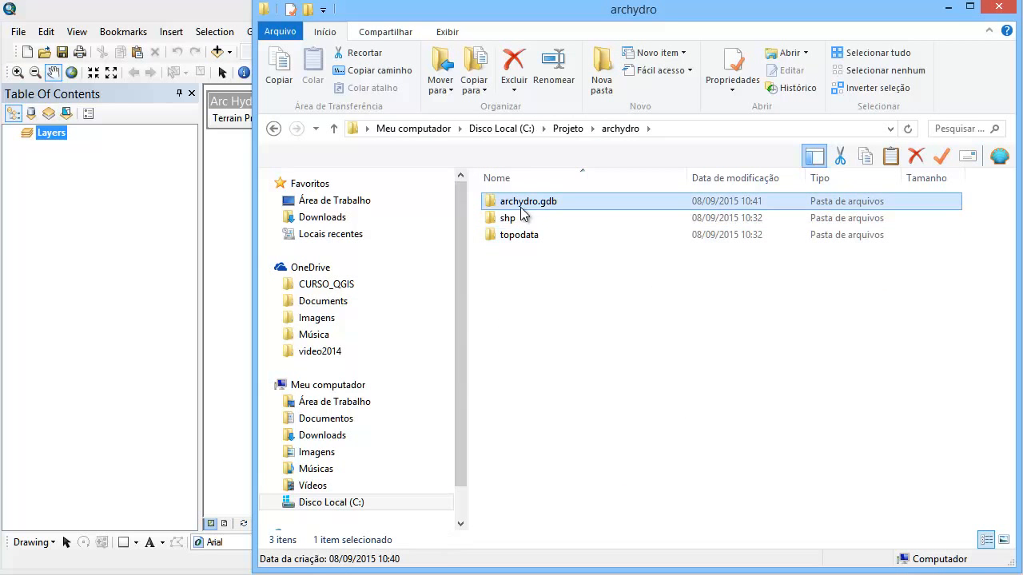
left_click(944, 9)
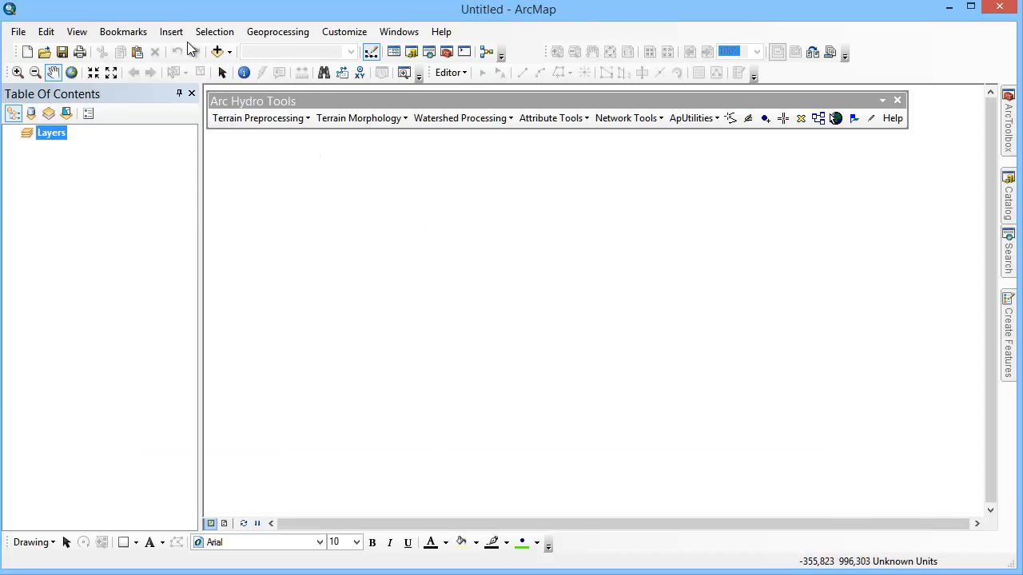
- Add the raster Recorte_topodata_utm23s.tif from the topodata folder to the map
left_click(217, 51)
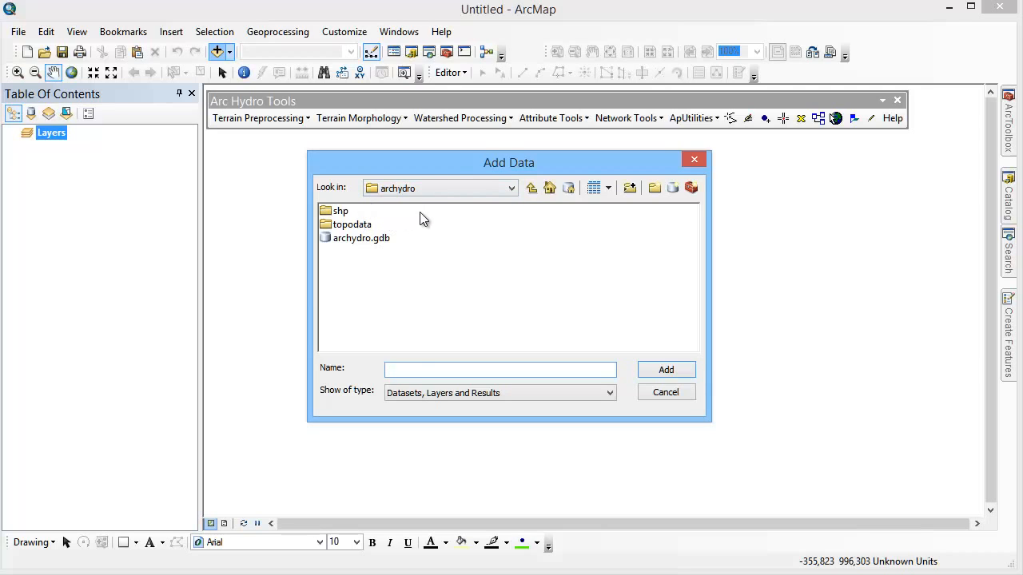
double_click(352, 225)
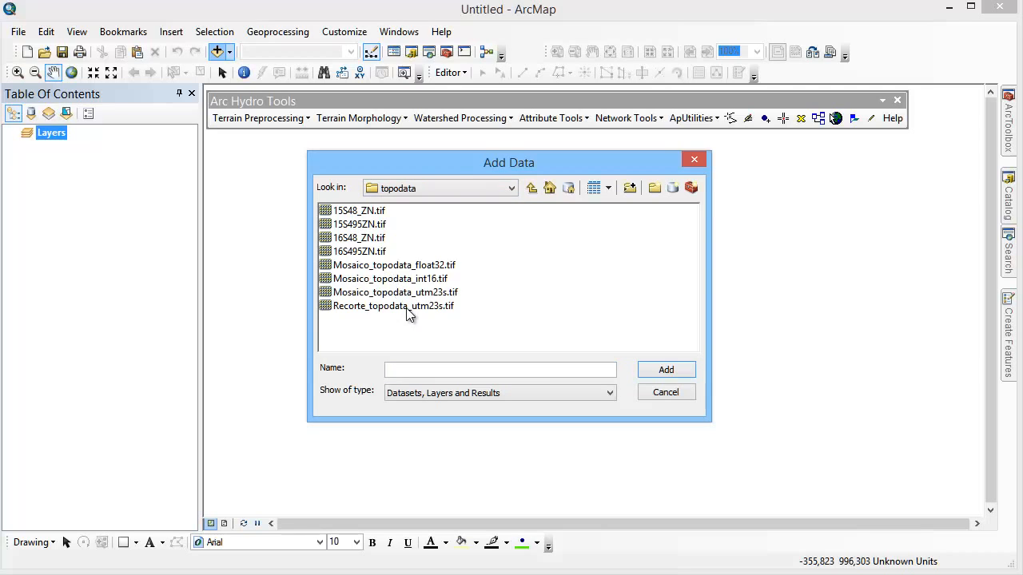
left_click(407, 307)
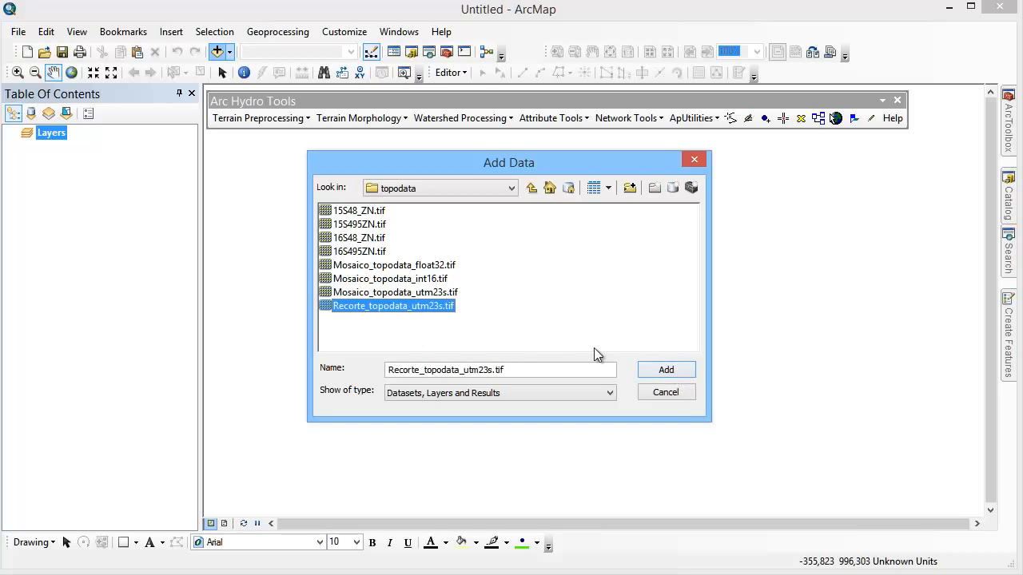
left_click(676, 367)
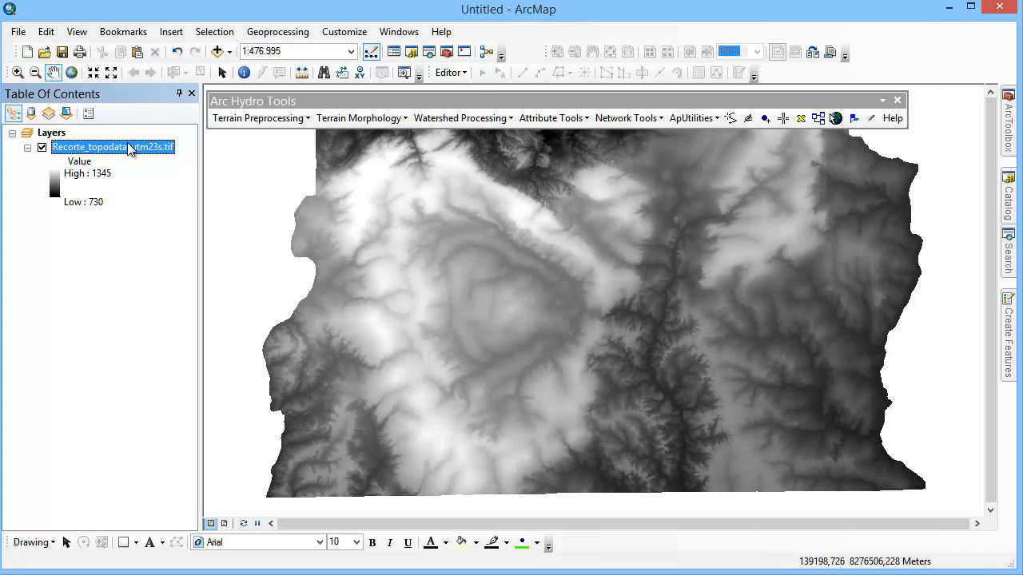
- Add the shapefile brasilia_utm23s.shp from the shp folder to the map
left_click(217, 51)
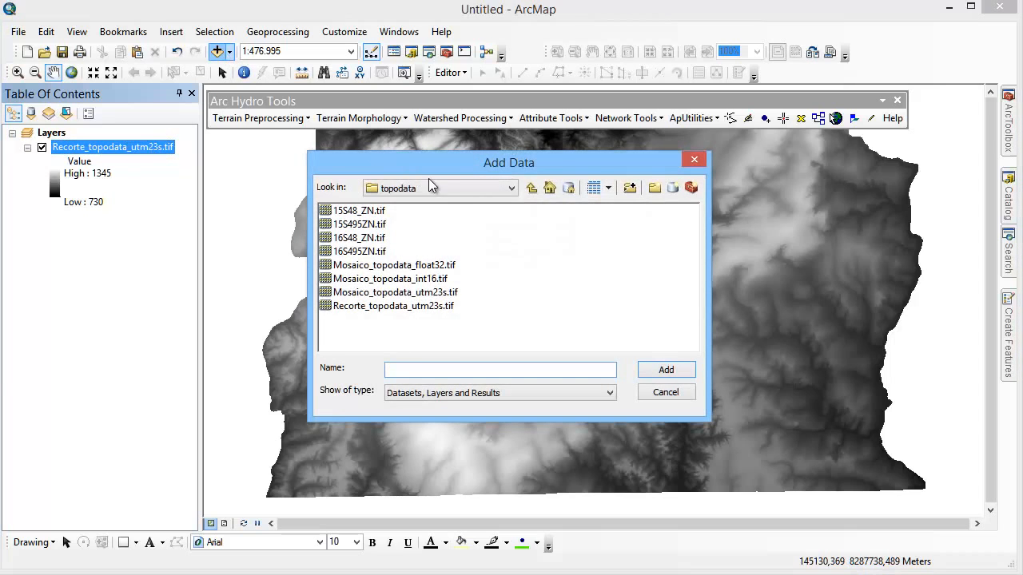
left_click(531, 187)
double_click(356, 211)
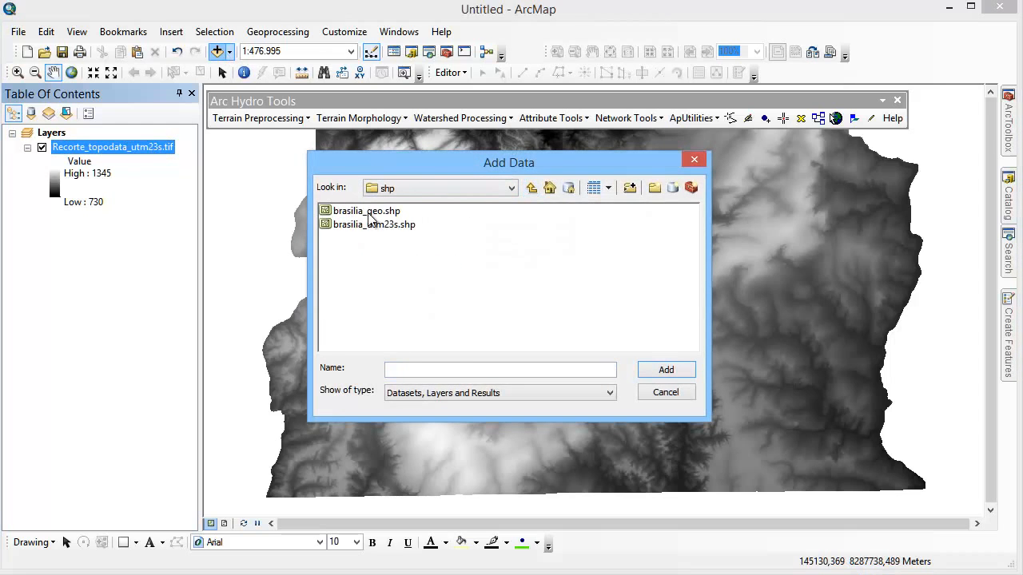
left_click(406, 224)
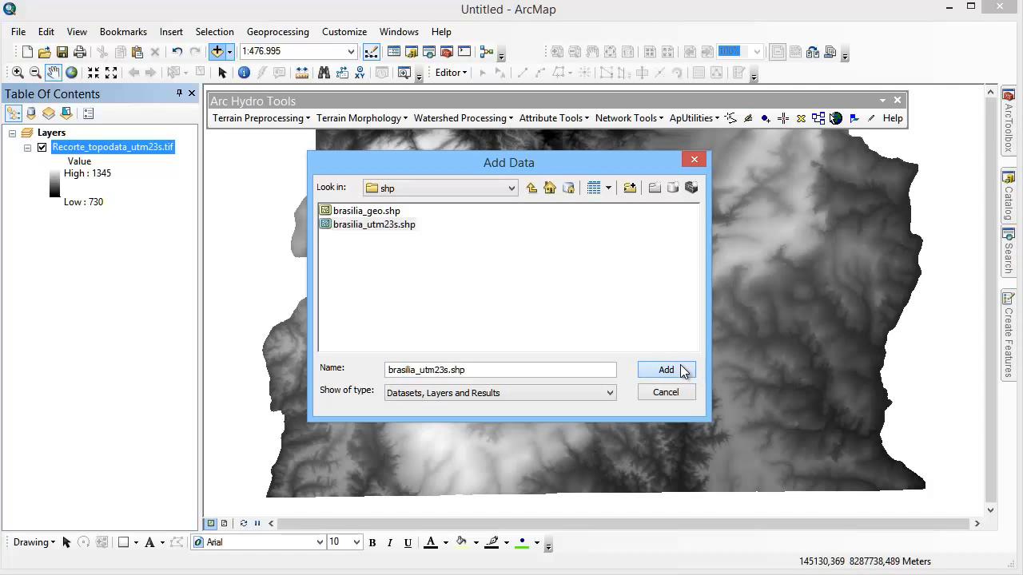
left_click(666, 370)
- Symbolize the brasilia_utm23s layer as Hollow with a magenta outline of width 2
left_click(56, 161)
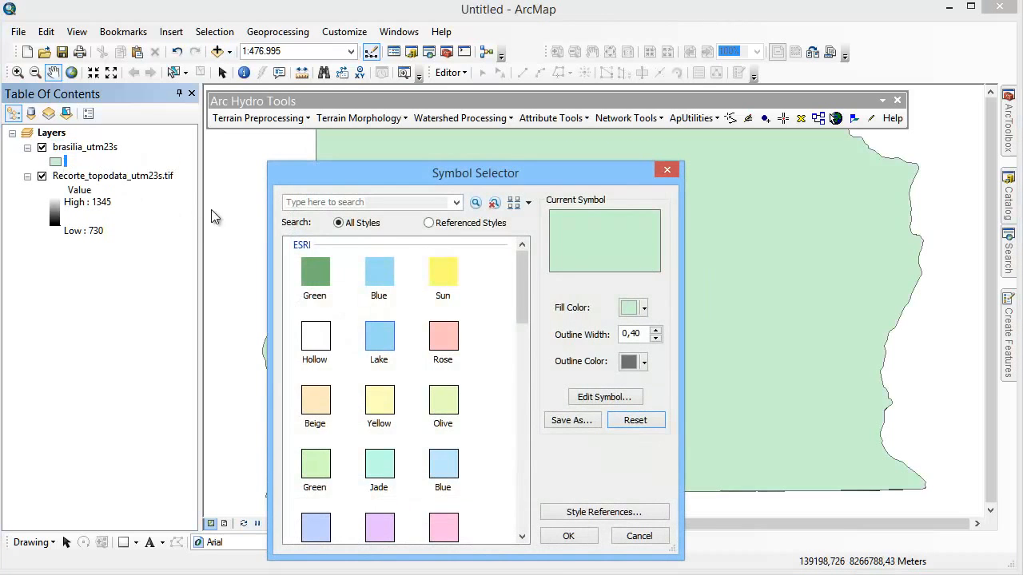
left_click(316, 344)
left_click(656, 330)
left_click(656, 330)
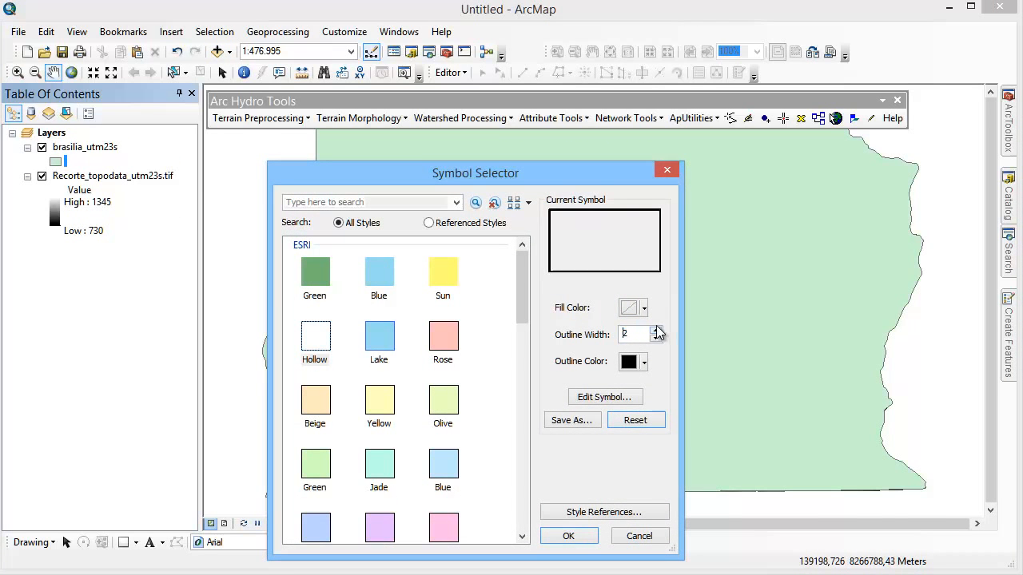
left_click(644, 362)
left_click(780, 454)
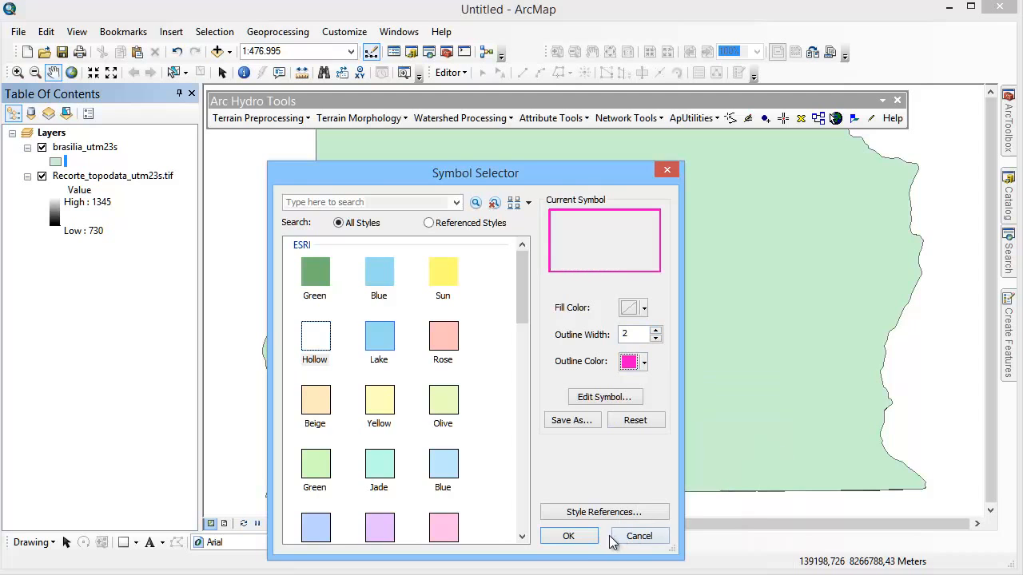
left_click(575, 536)
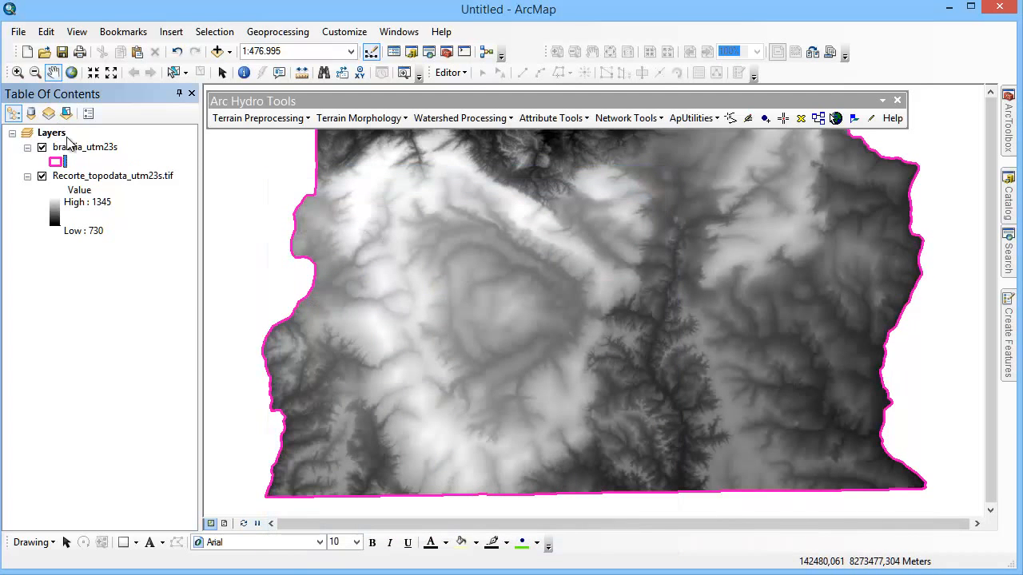
- Zoom to the brasilia_utm23s layer and adjust the view to 1:600.000 to inspect the whole boundary over the elevation raster
right_click(91, 152)
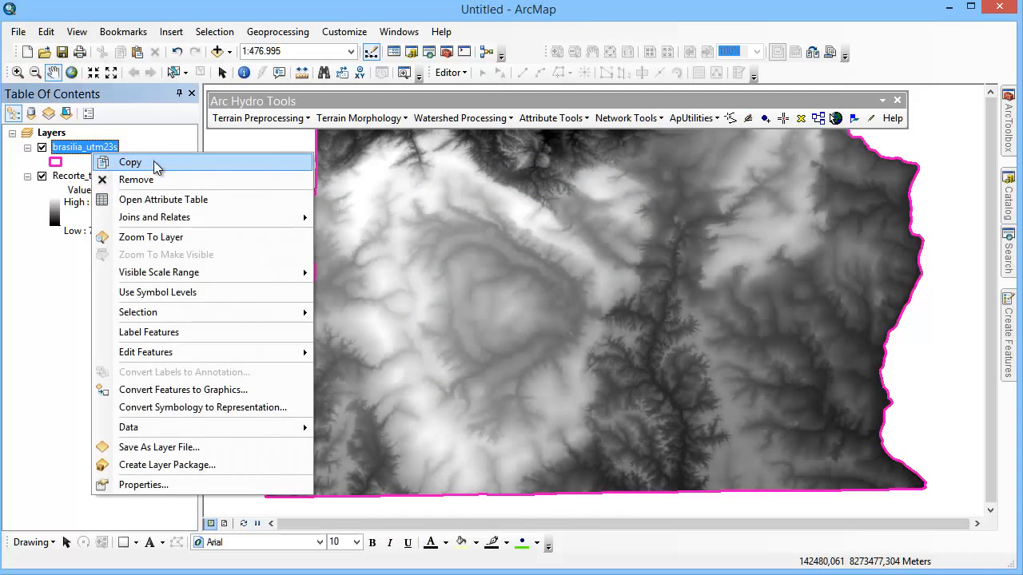
left_click(220, 237)
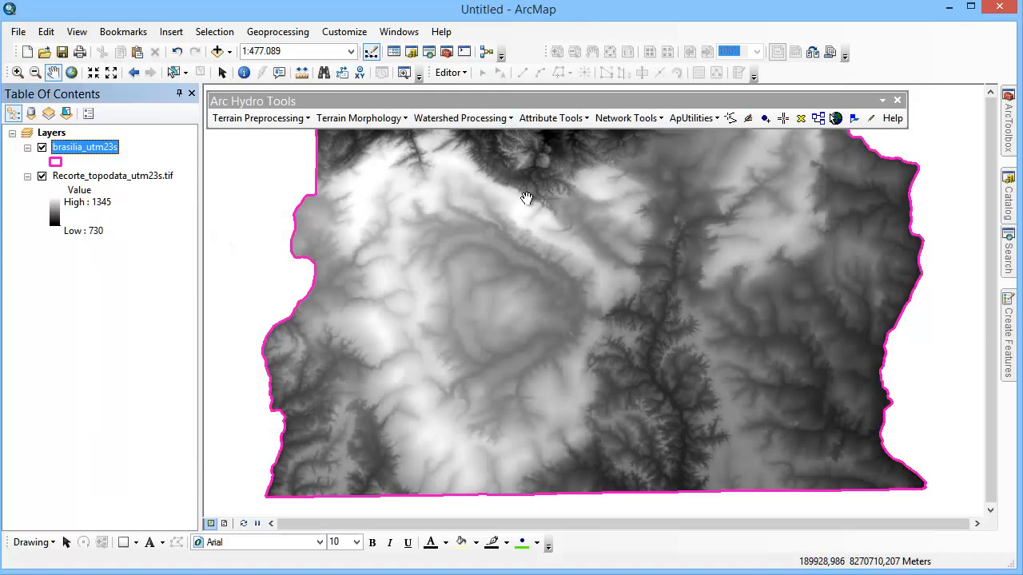
scroll(524, 210, "up", 1)
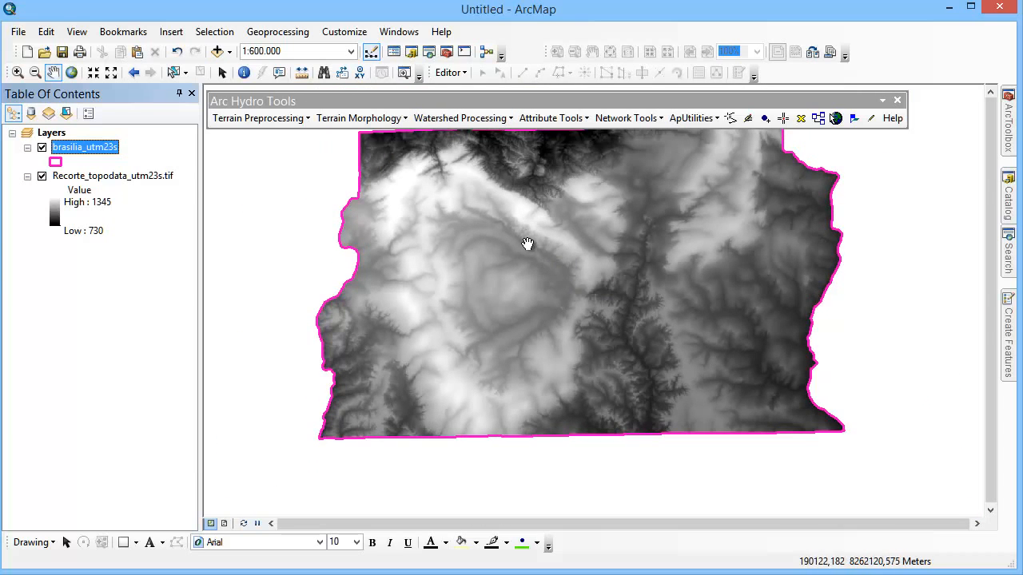
left_click_drag(532, 227, 529, 253)
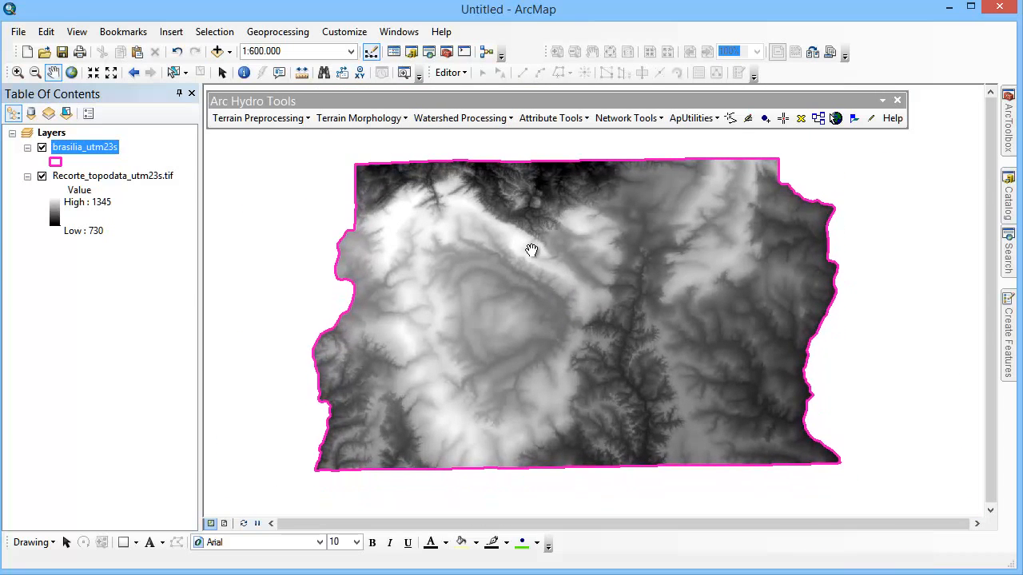
left_click(43, 148)
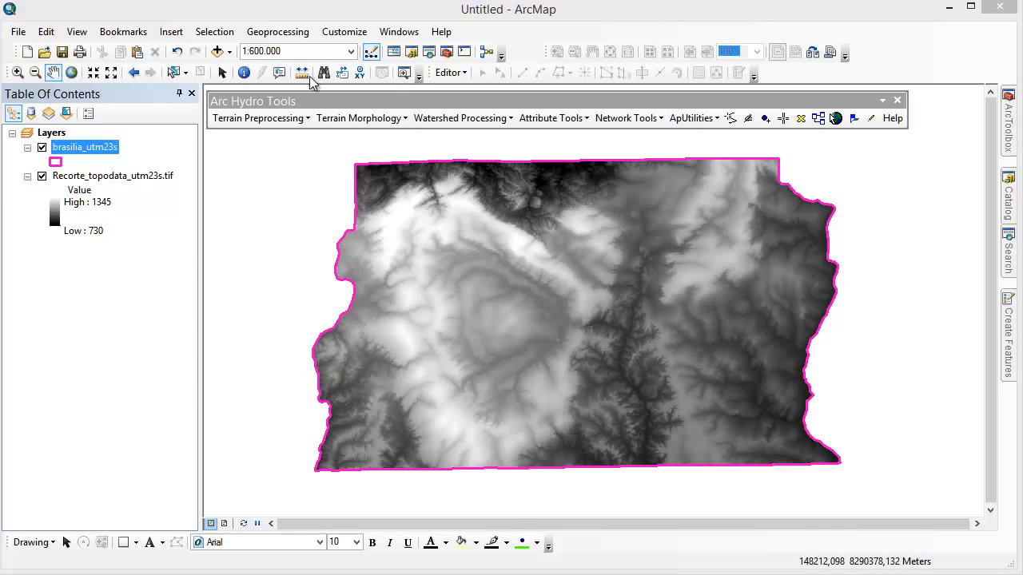
- Set the Processing Extent in the geoprocessing environment settings to Same as layer brasilia_utm23s
left_click(279, 31)
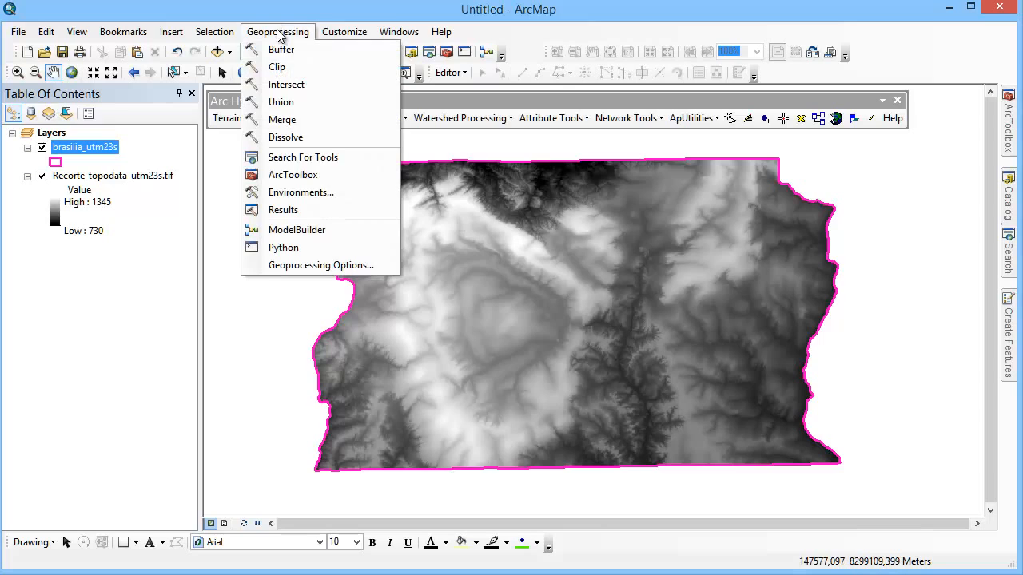
left_click(355, 194)
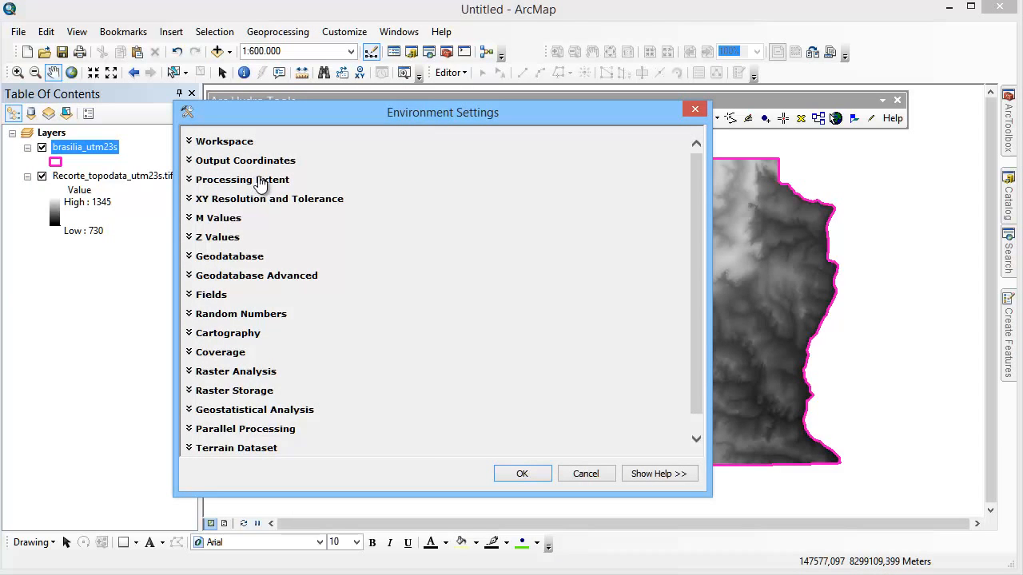
left_click(264, 180)
left_click(340, 208)
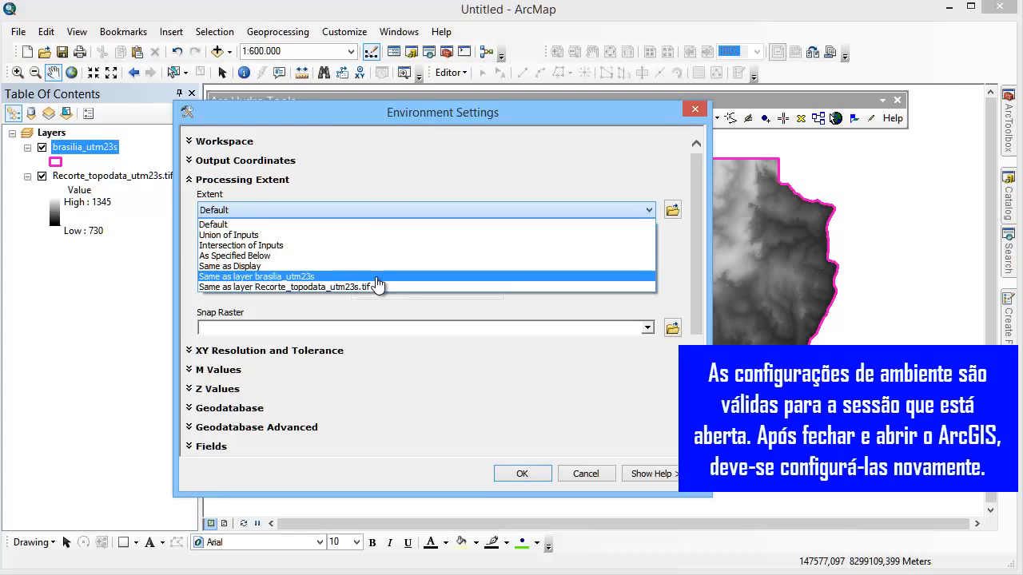
left_click(376, 277)
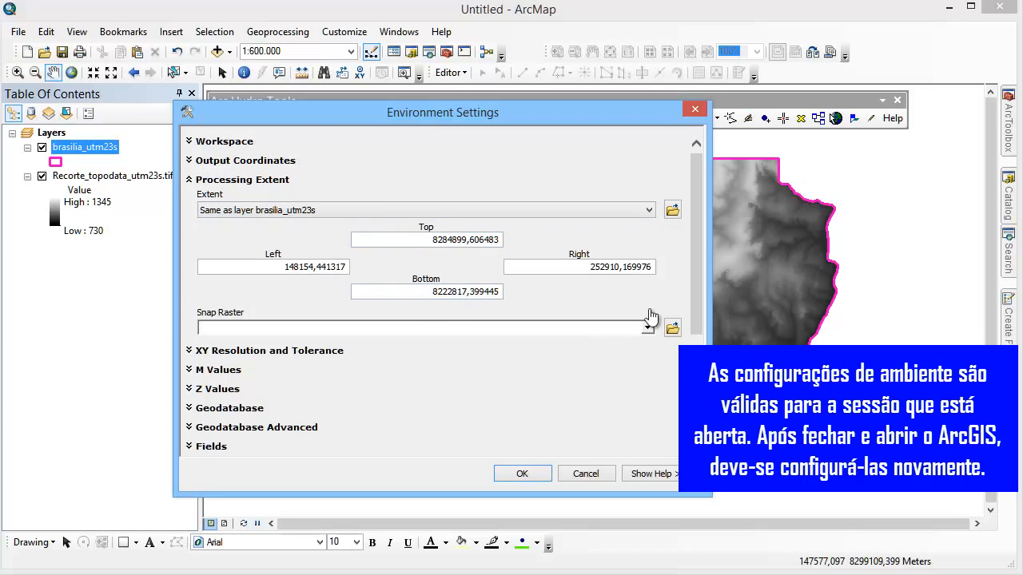
- Set the Raster Analysis environment to cell size Maximum of Inputs with the brasilia_utm23s layer as the mask
scroll(703, 257, "down", 3)
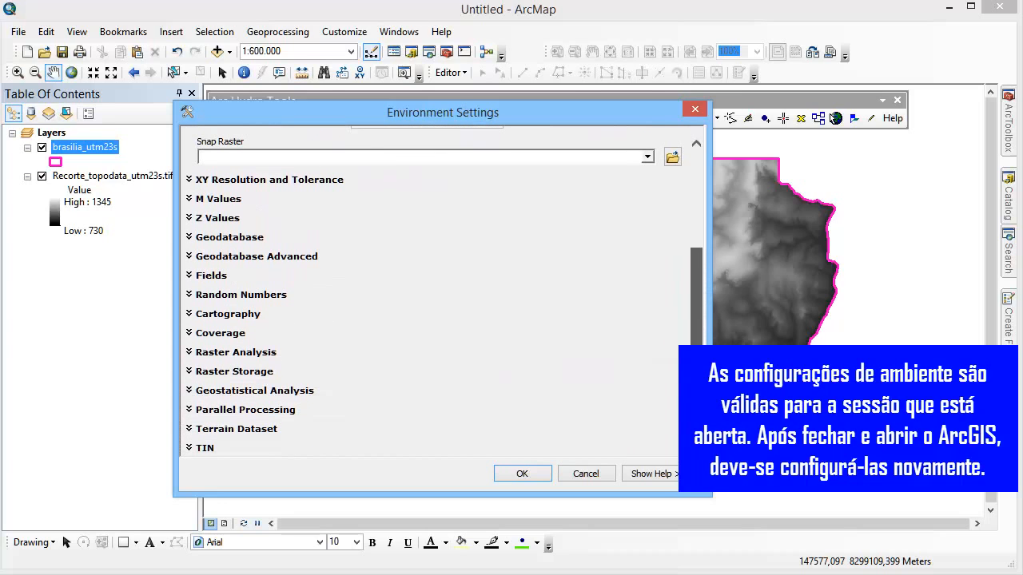
left_click(232, 353)
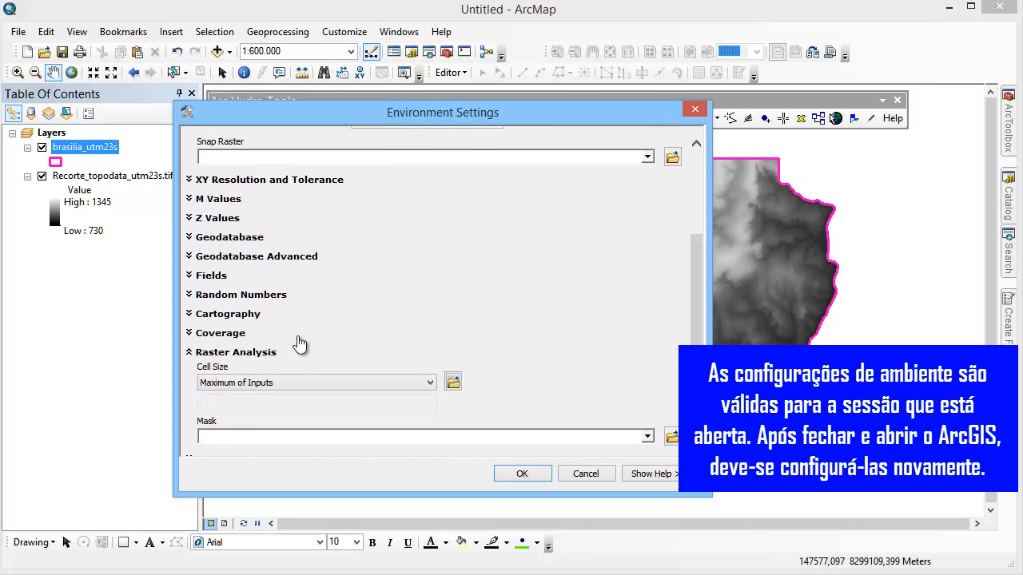
left_click_drag(697, 304, 689, 322)
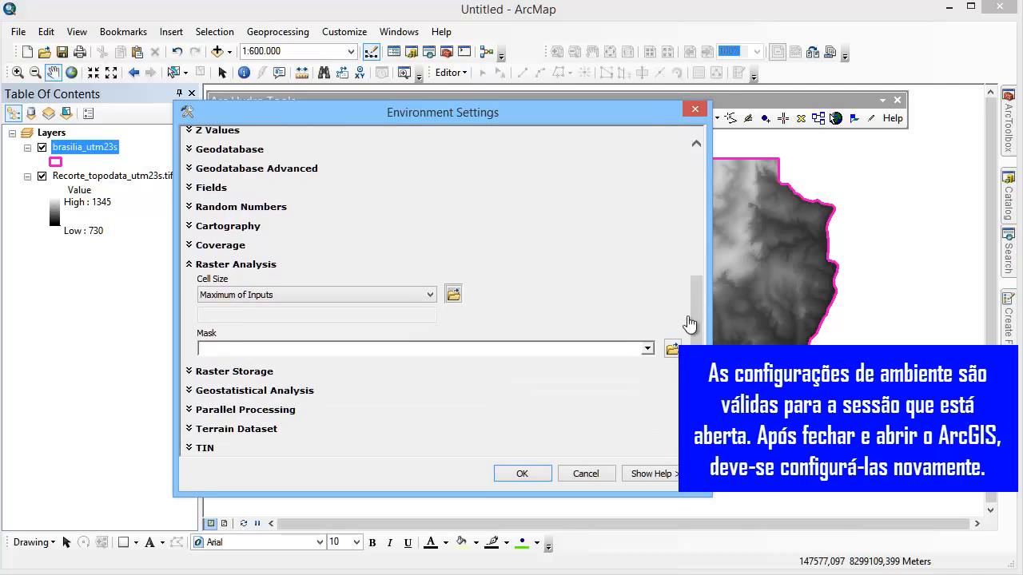
left_click(416, 294)
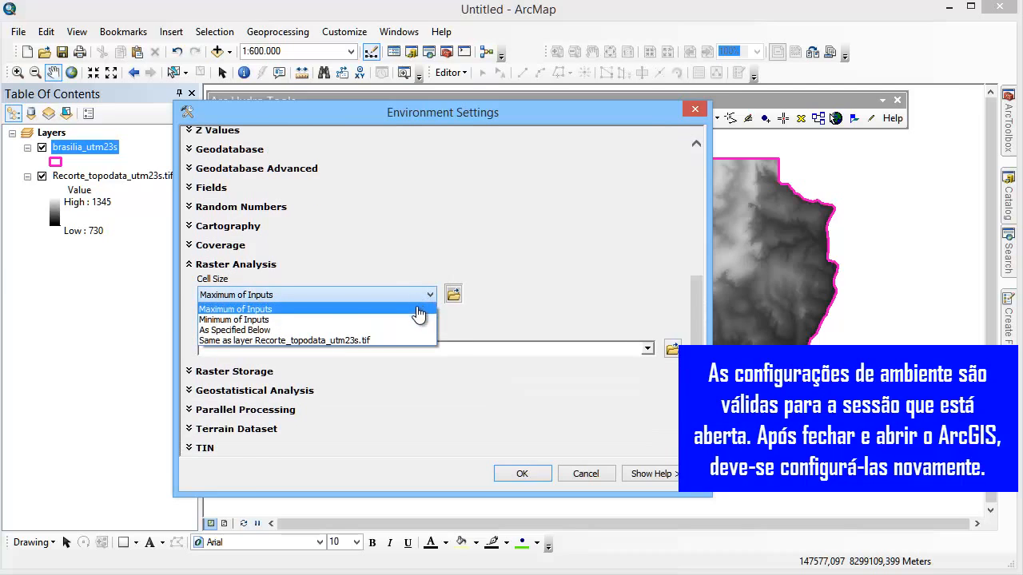
left_click(415, 309)
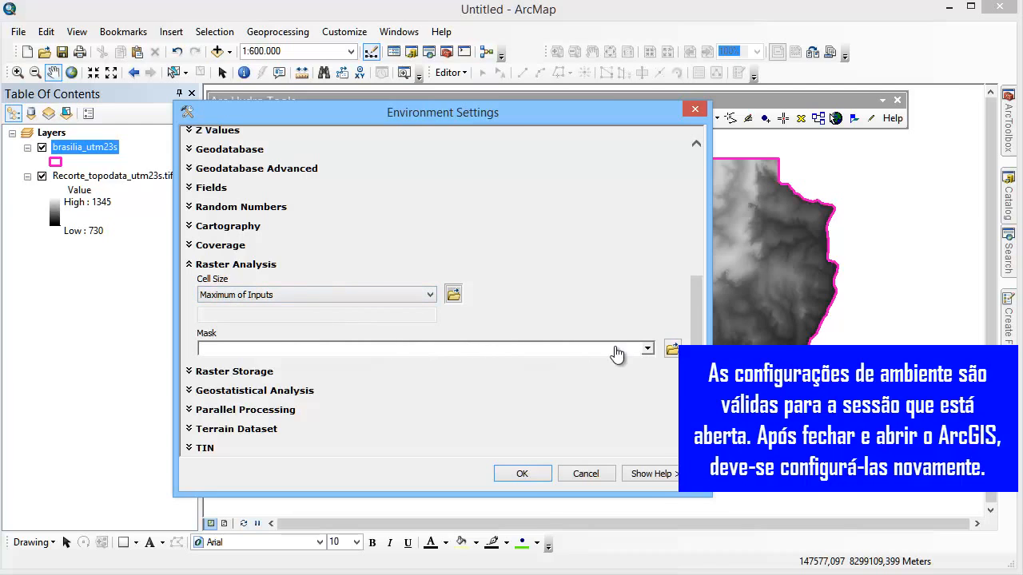
left_click(647, 349)
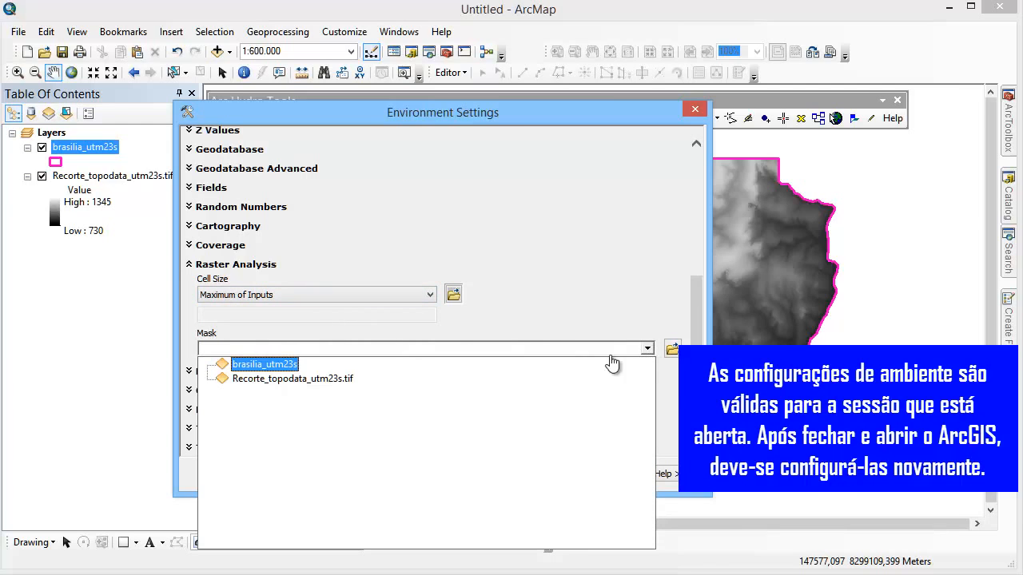
left_click(244, 366)
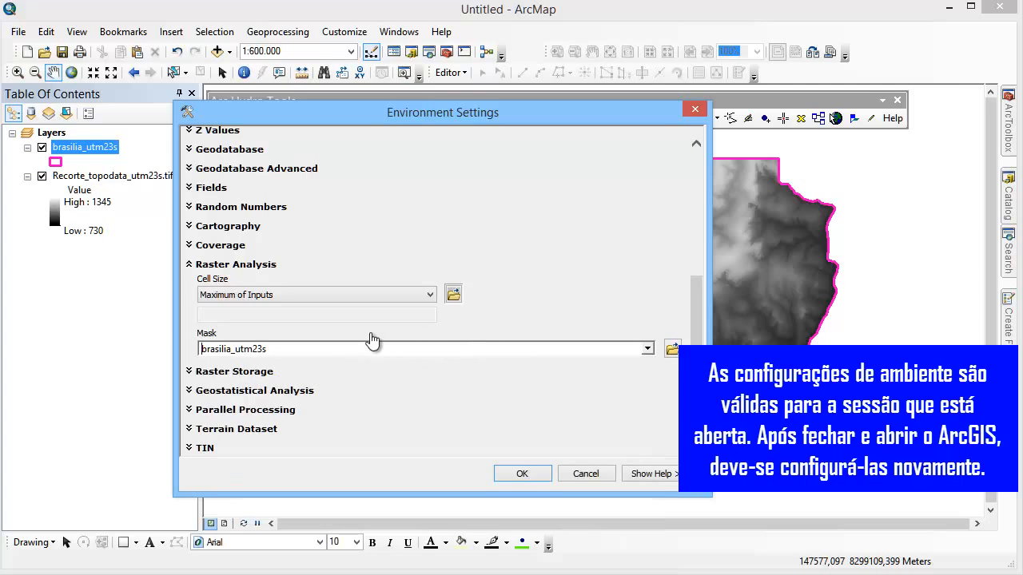
left_click(246, 266)
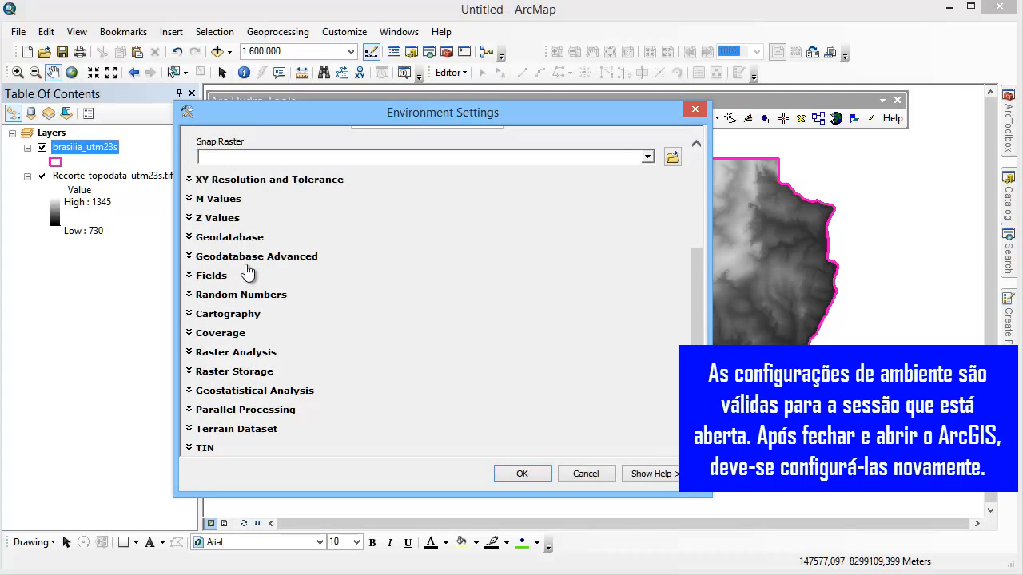
left_click(257, 357)
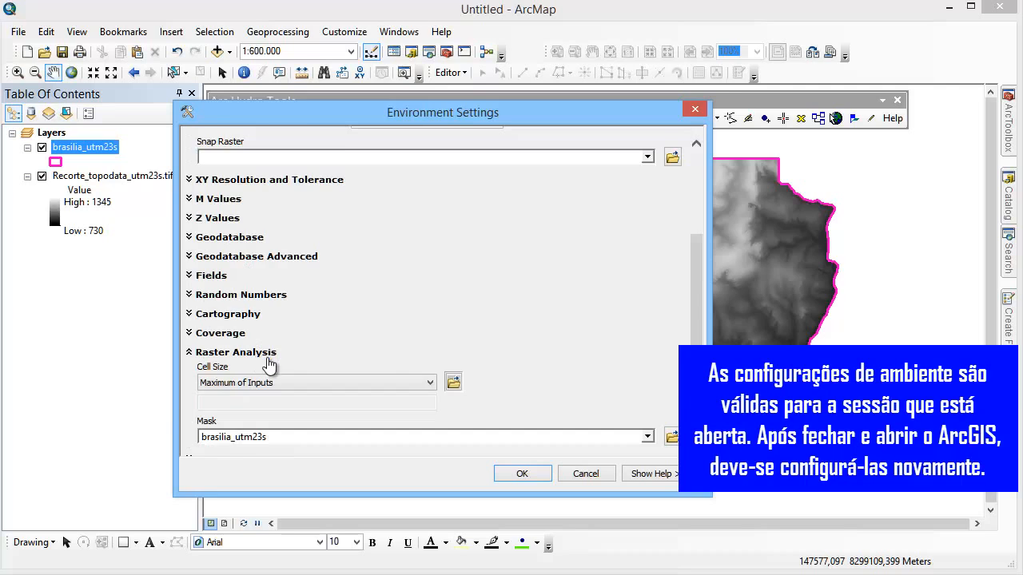
scroll(433, 349, "down", 2)
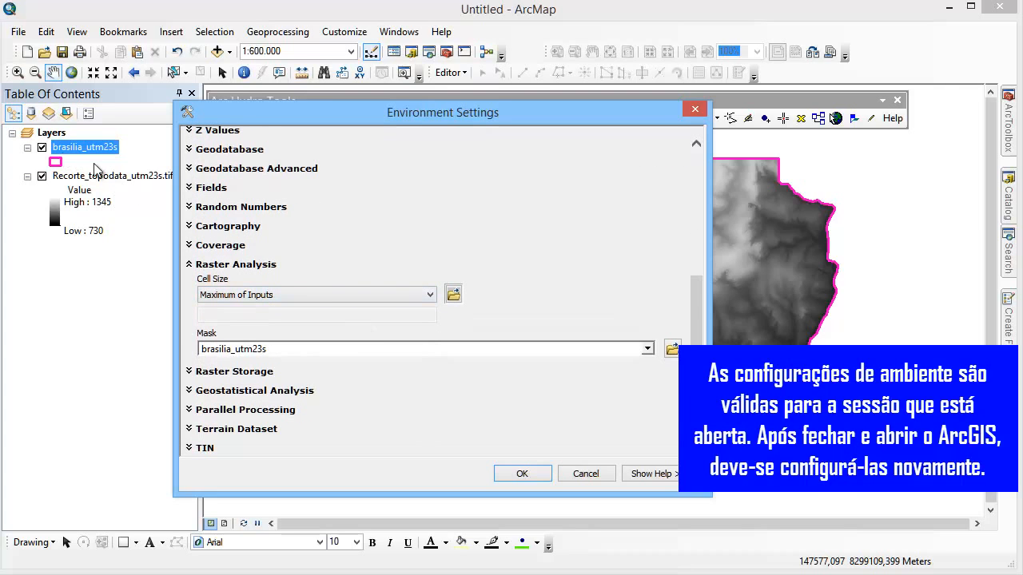
left_click(244, 265)
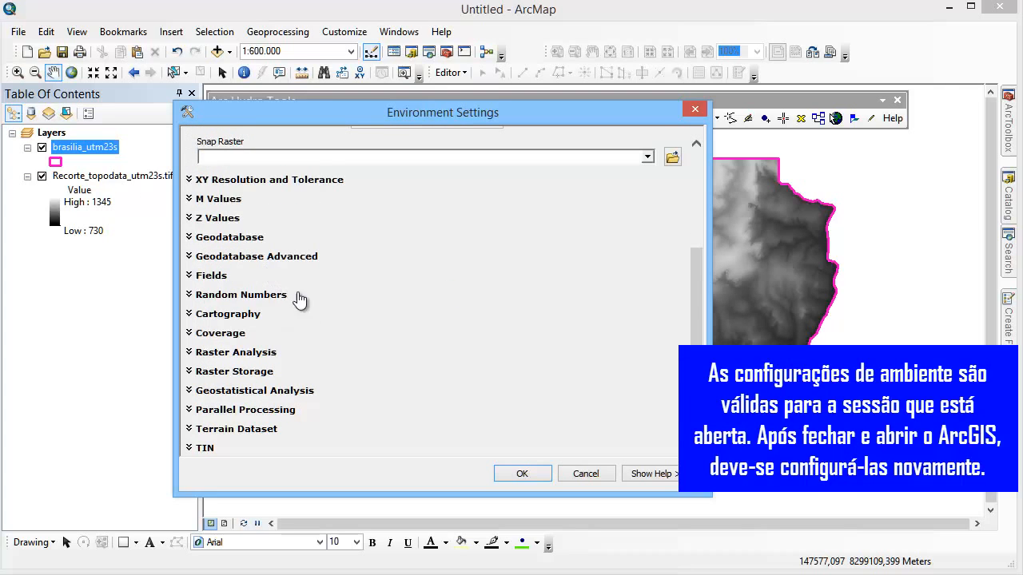
- Set the Raster Storage compression to NONE and accept the environment settings
left_click(262, 374)
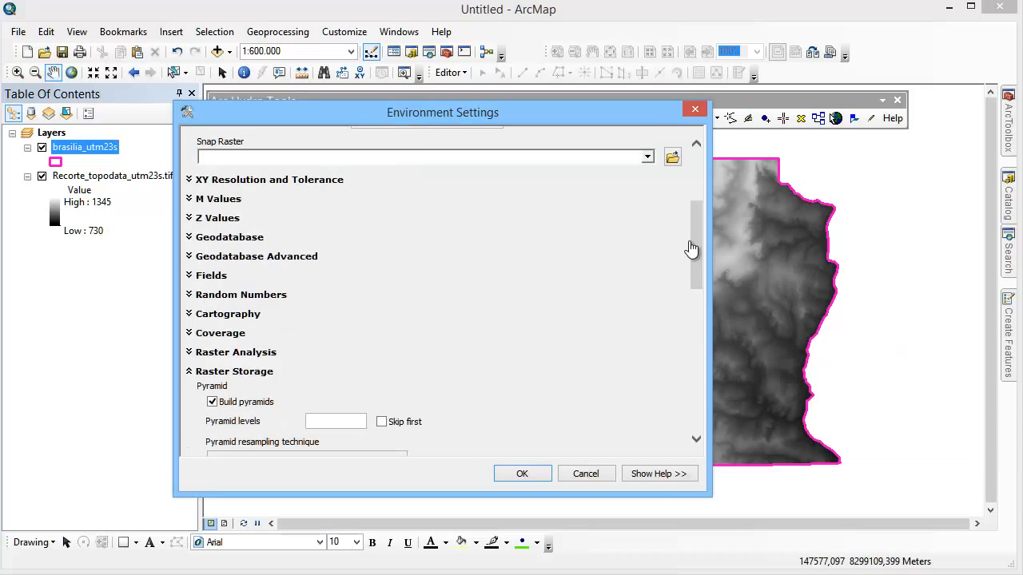
left_click_drag(692, 250, 692, 298)
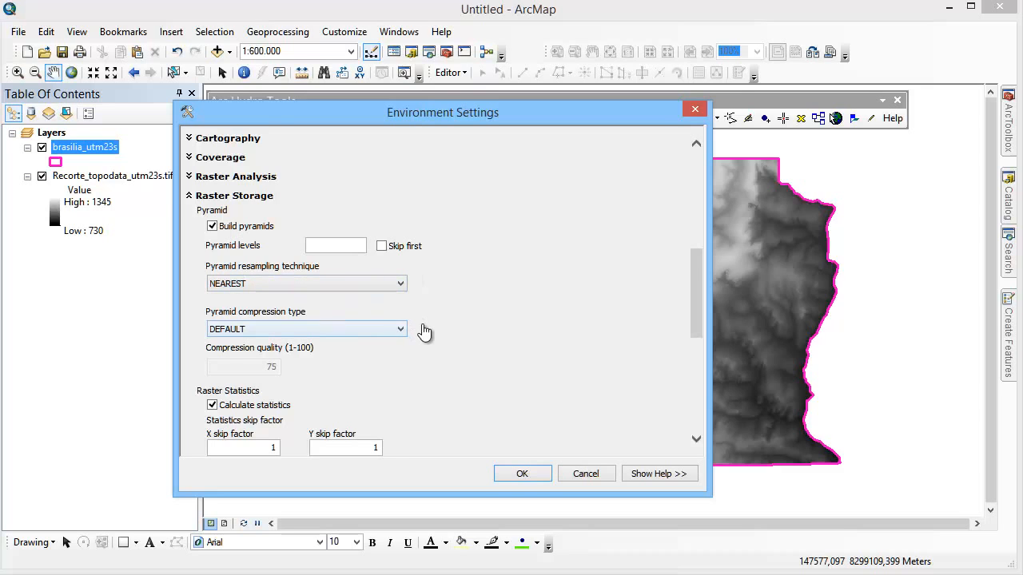
scroll(423, 332, "down", 5)
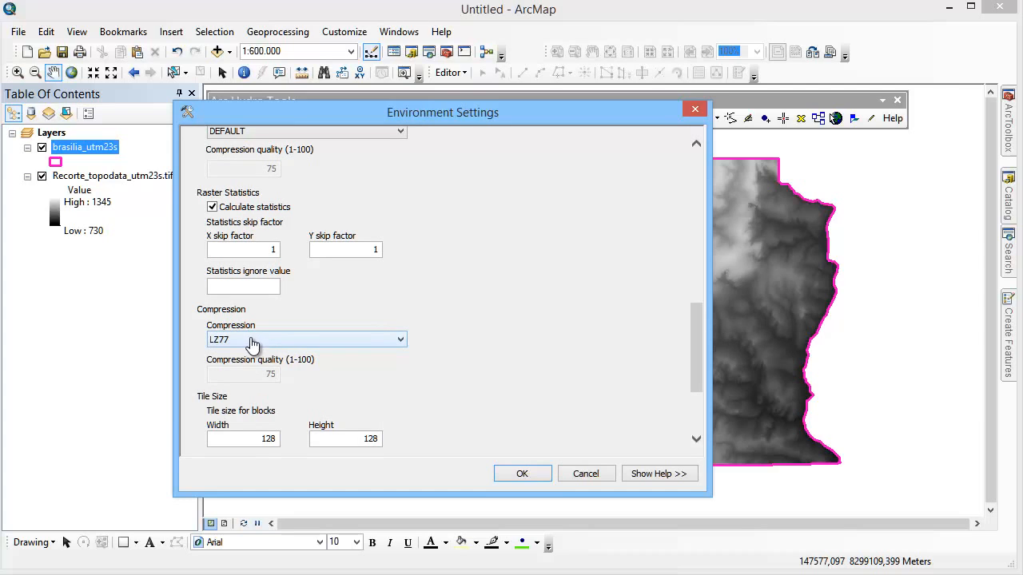
left_click(303, 339)
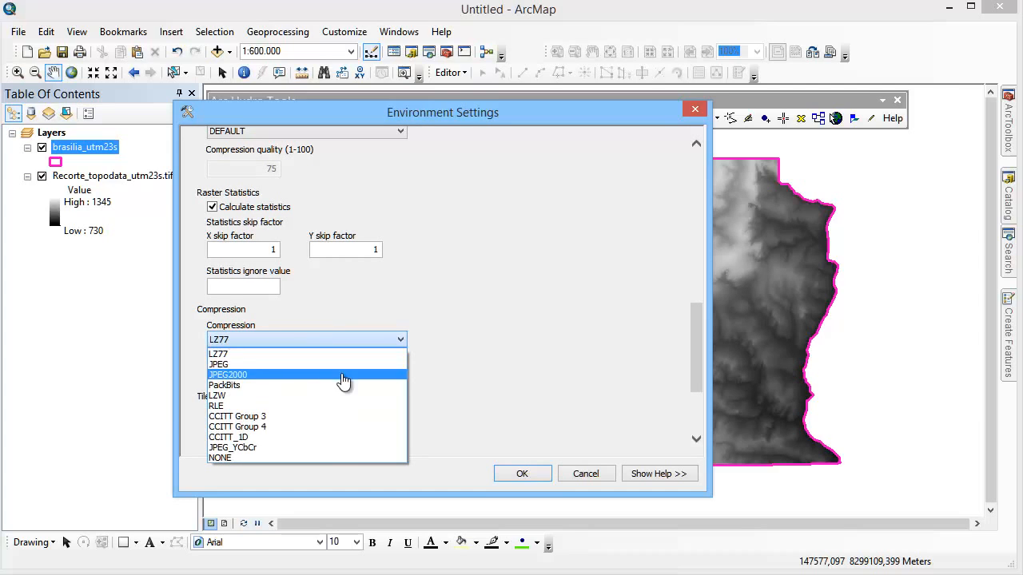
left_click(345, 457)
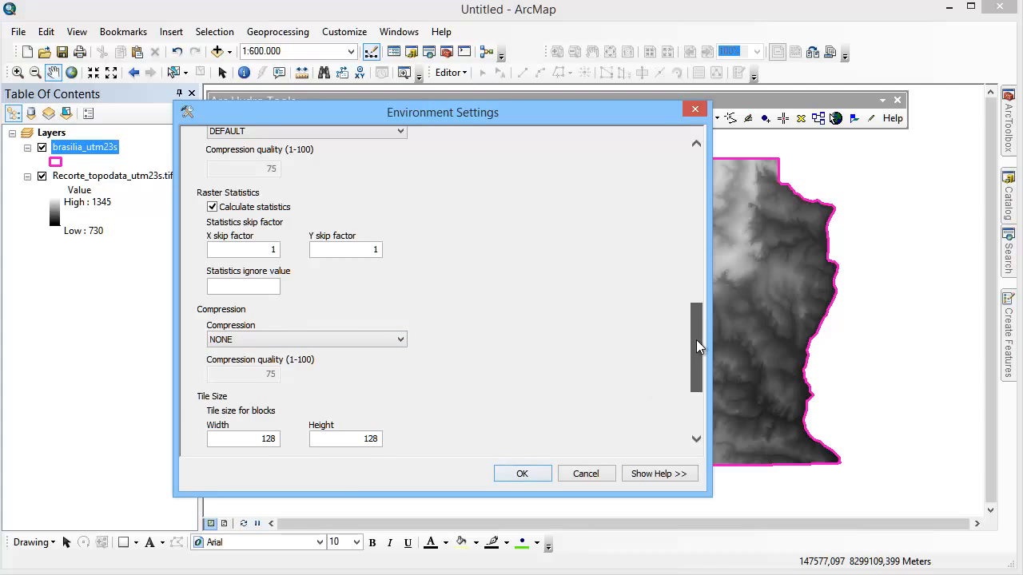
left_click_drag(695, 340, 696, 387)
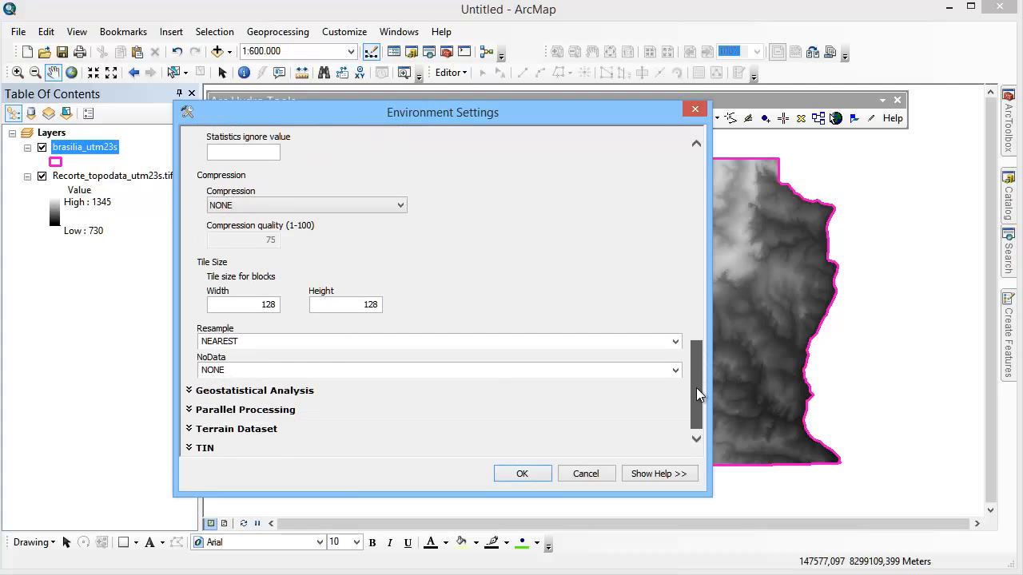
left_click(530, 475)
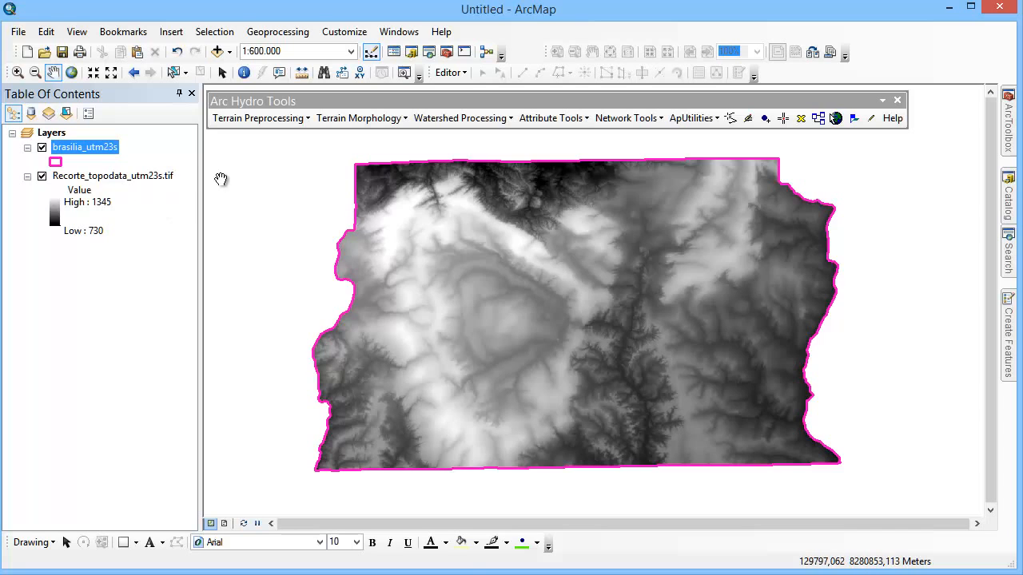
- Examine the pixel type and pixel depth in the source properties of the Recorte_topodata_utm23s.tif layer
right_click(141, 178)
left_click(287, 412)
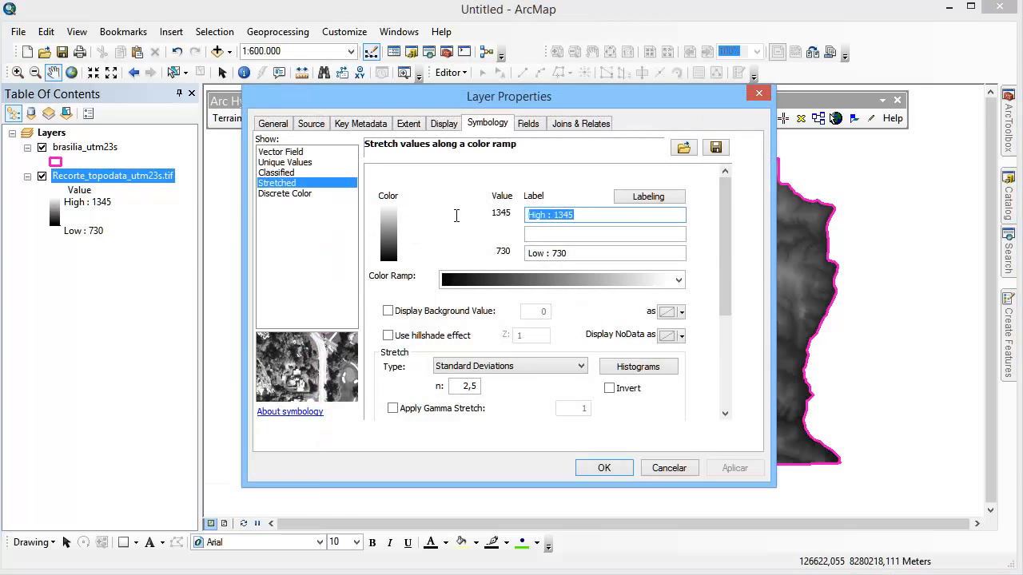
left_click(308, 125)
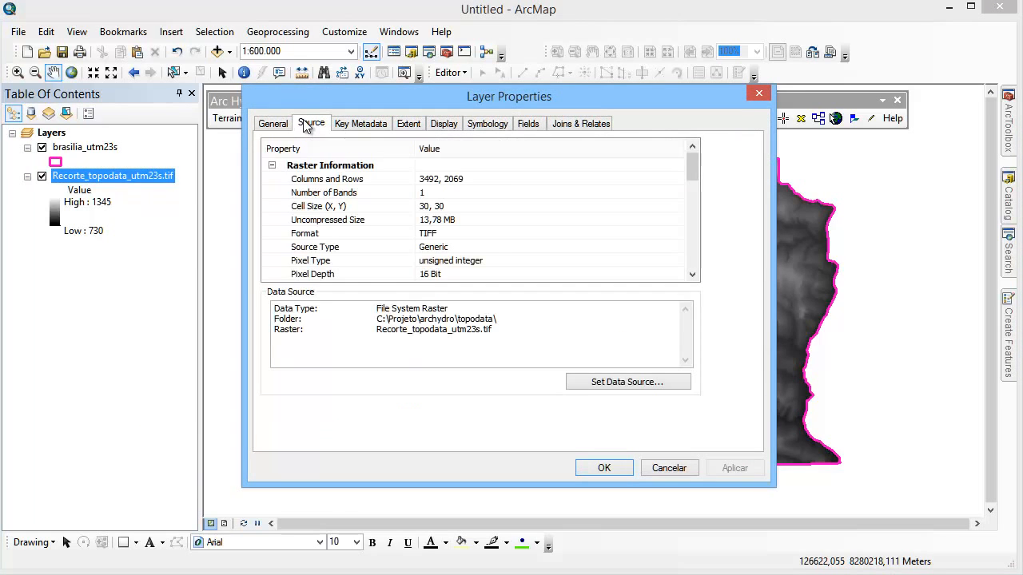
left_click(491, 260)
scroll(526, 263, "down", 2)
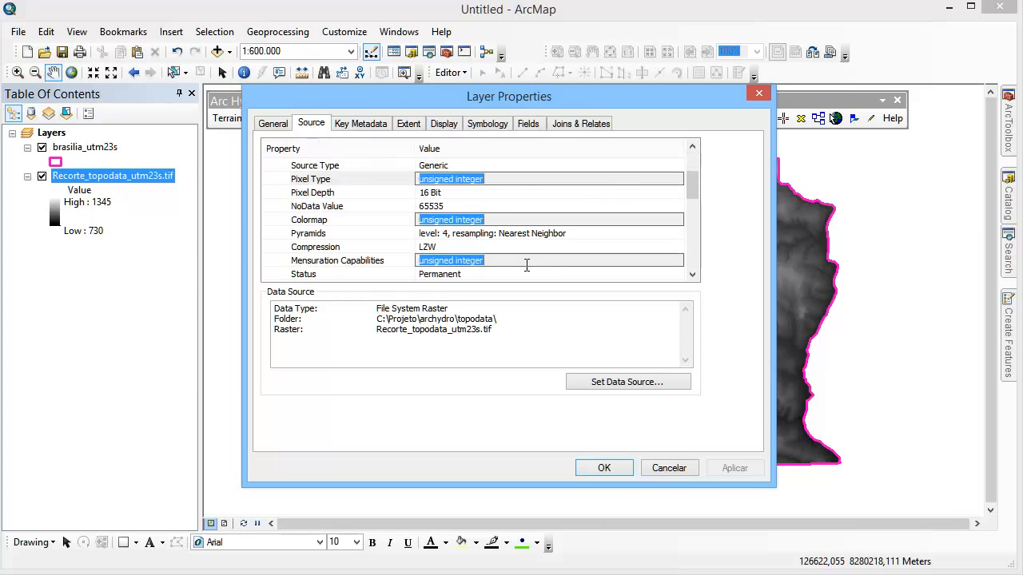
left_click(445, 192)
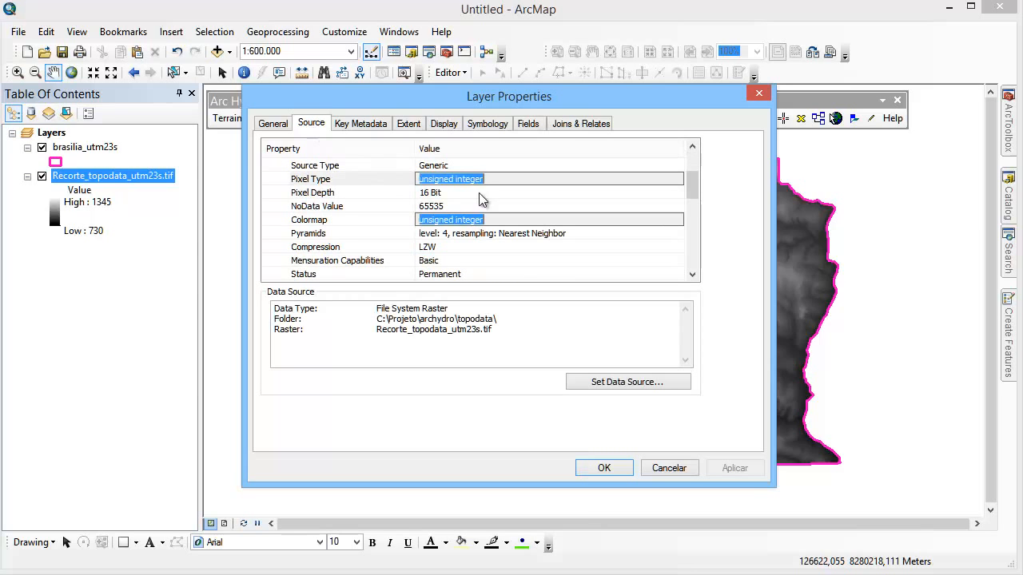
left_click(485, 220)
left_click(466, 181)
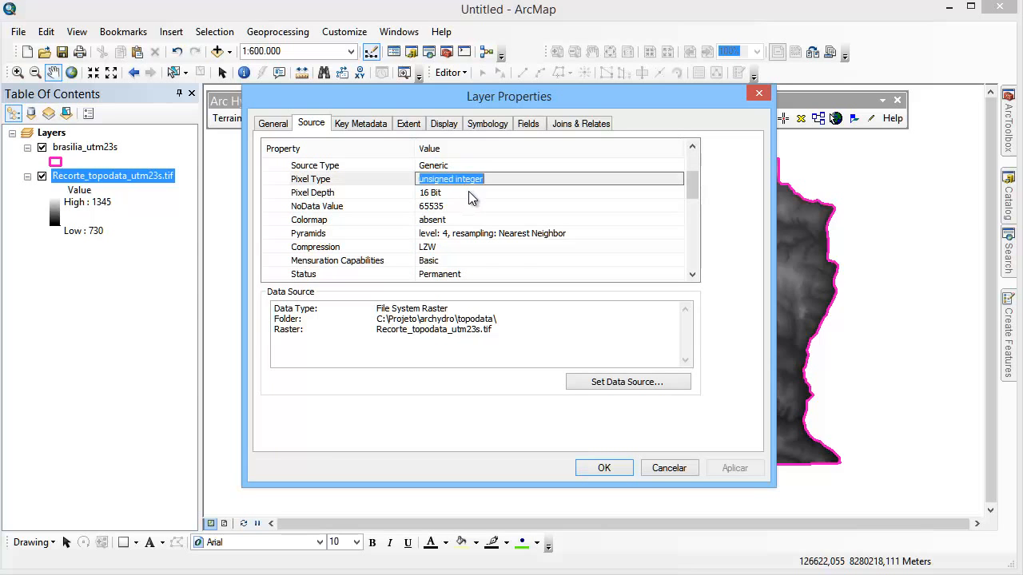
left_click(471, 193)
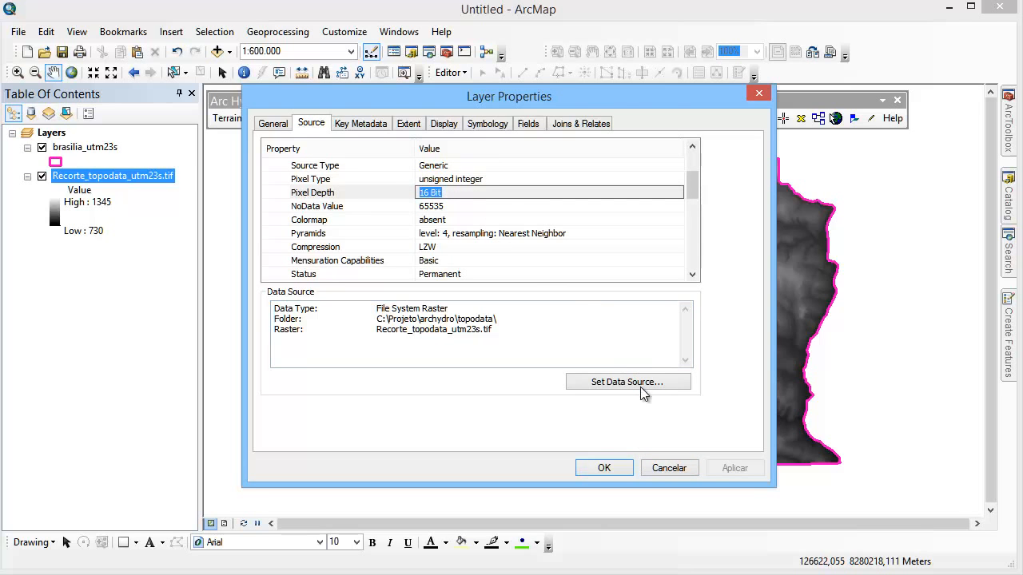
left_click(669, 468)
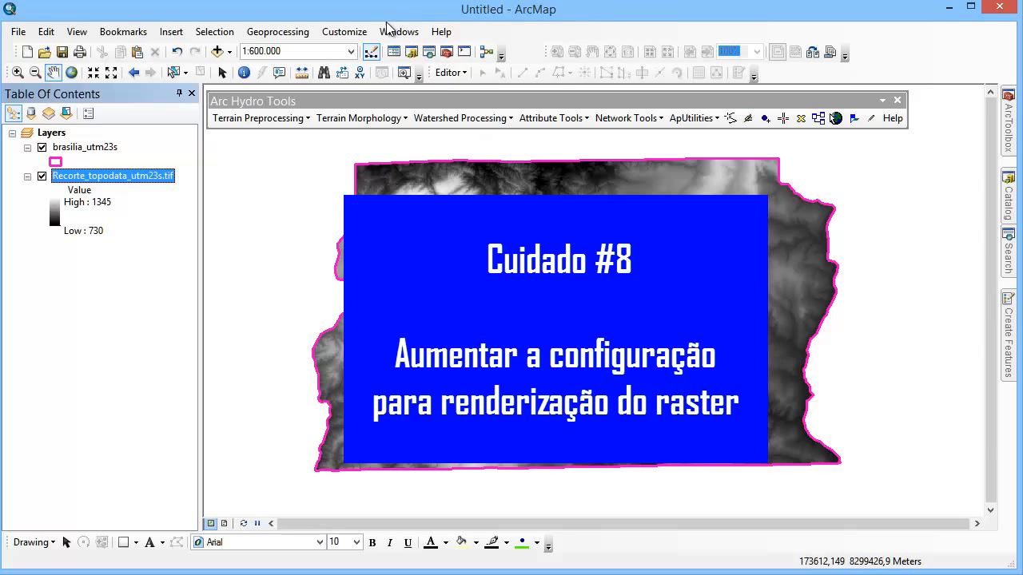
- Set the maximum number of unique values to render for raster datasets to 30000000 in the ArcMap options
left_click(354, 32)
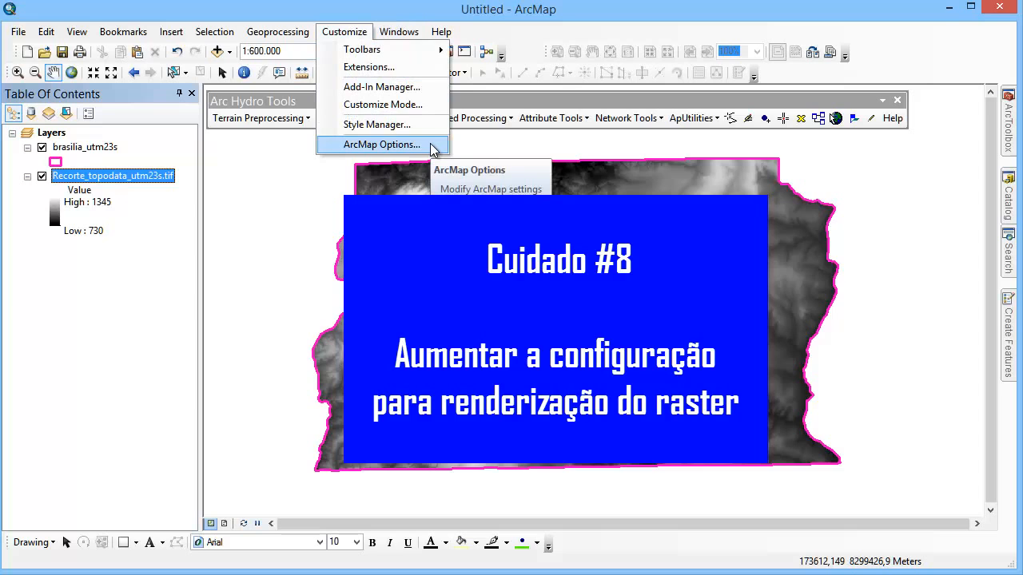
left_click(432, 146)
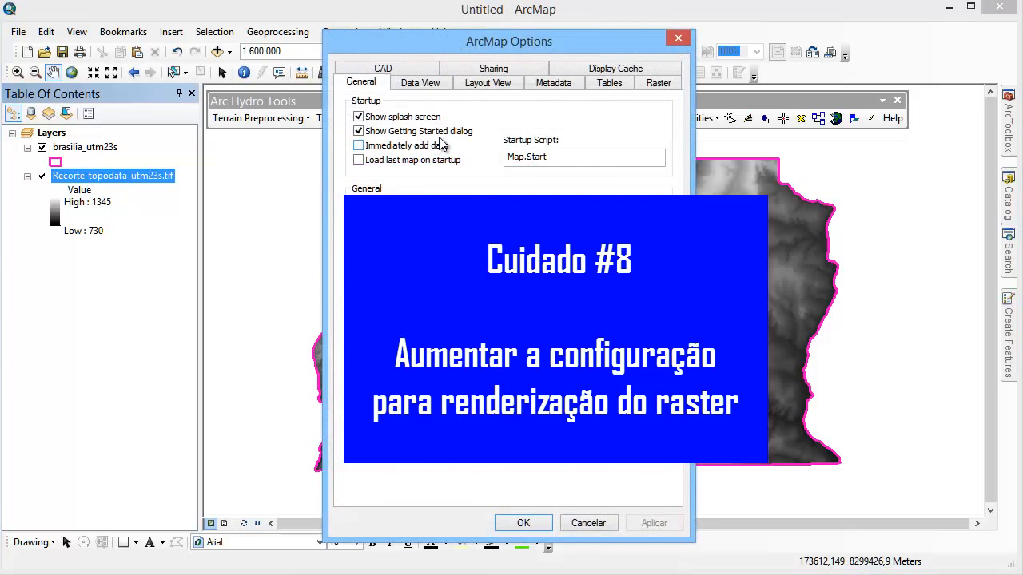
left_click(652, 88)
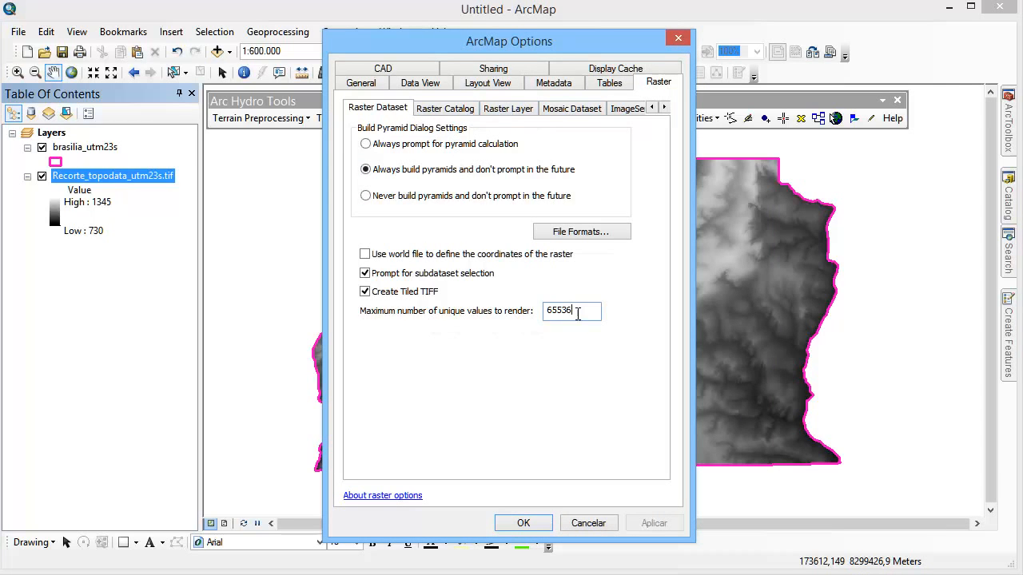
left_click_drag(577, 313, 533, 319)
type("30")
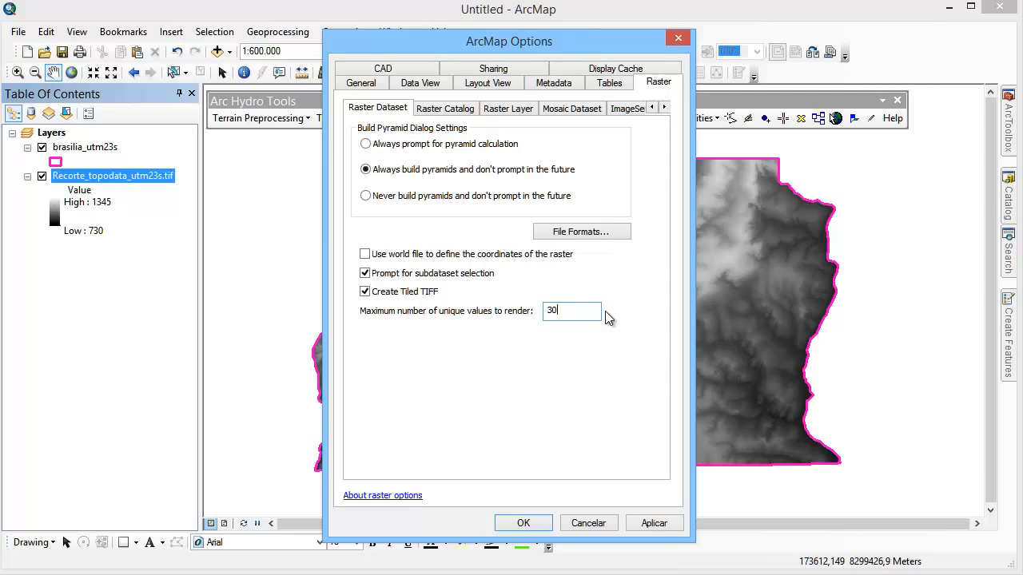
type("000000")
left_click(652, 524)
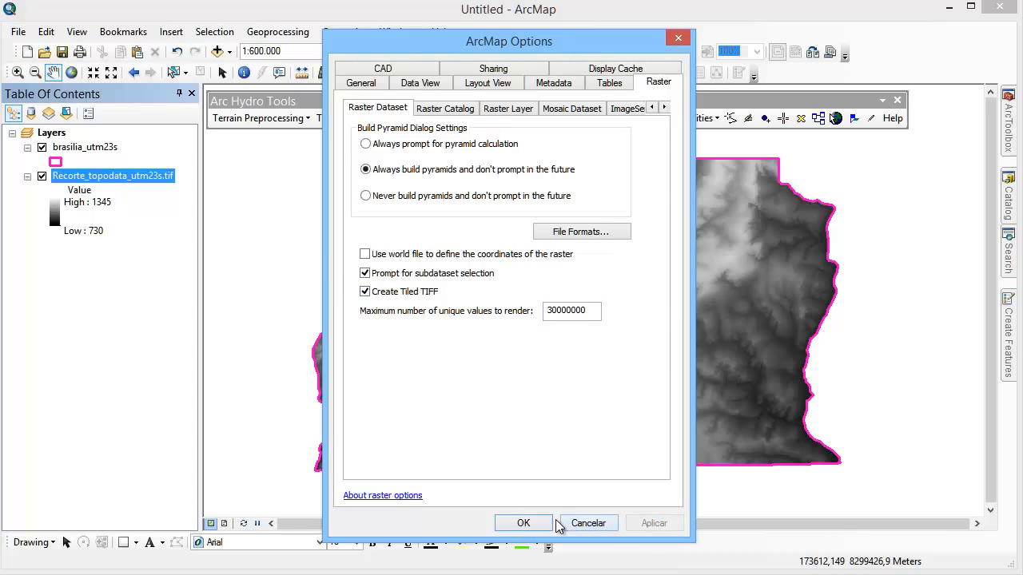
left_click(536, 528)
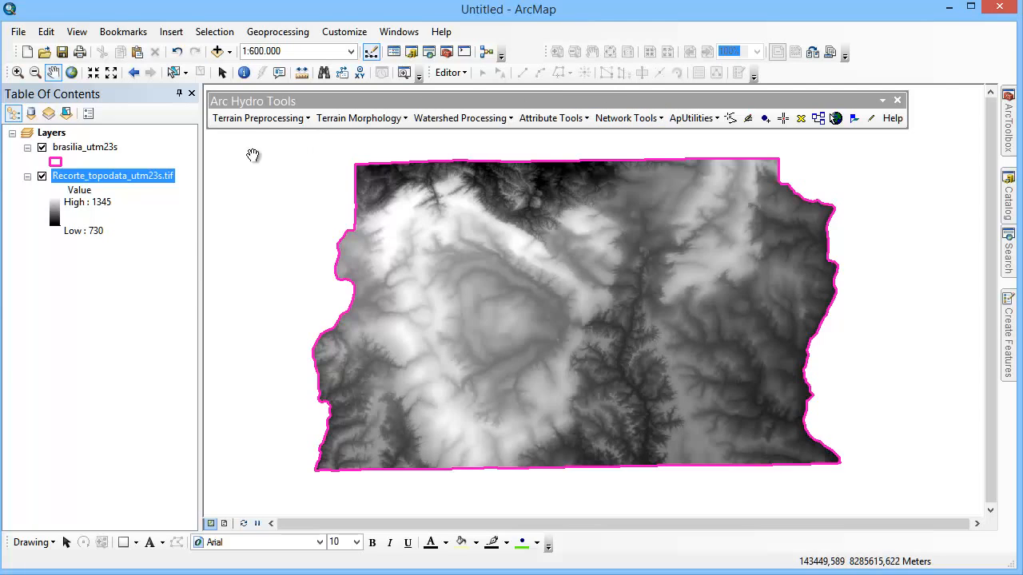
- Run Fill Sinks on the Recorte_topodata_utm23s.tif DEM with deranged polygon Null and the Fill All method, outputting the hydro DEM Fil
left_click(286, 120)
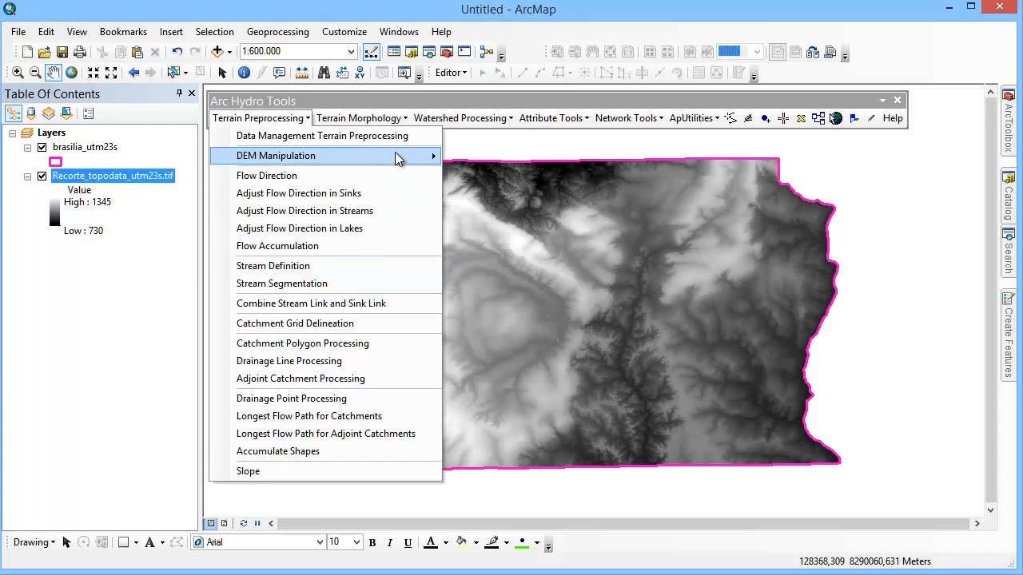
mouse_move(404, 158)
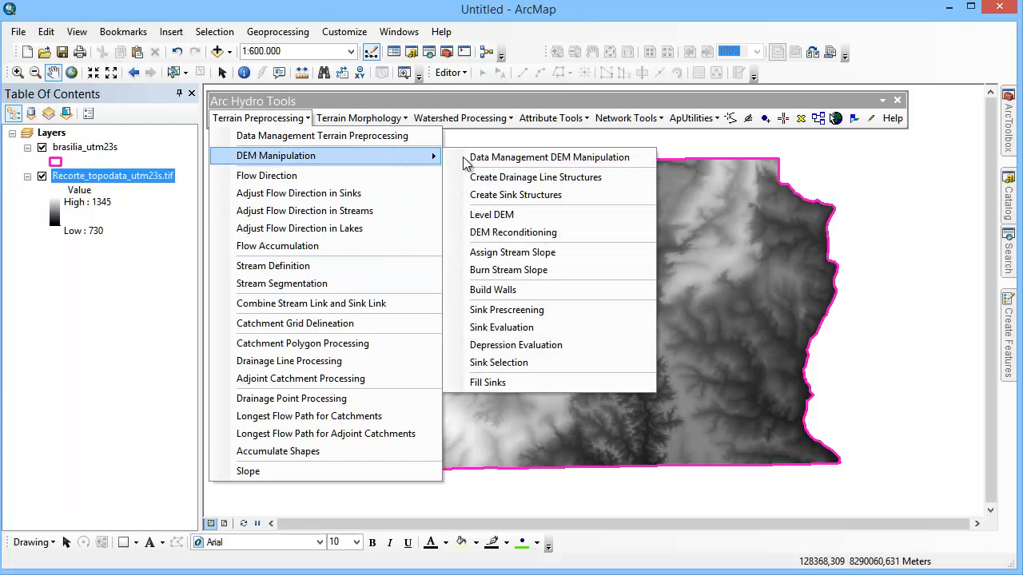
left_click(590, 381)
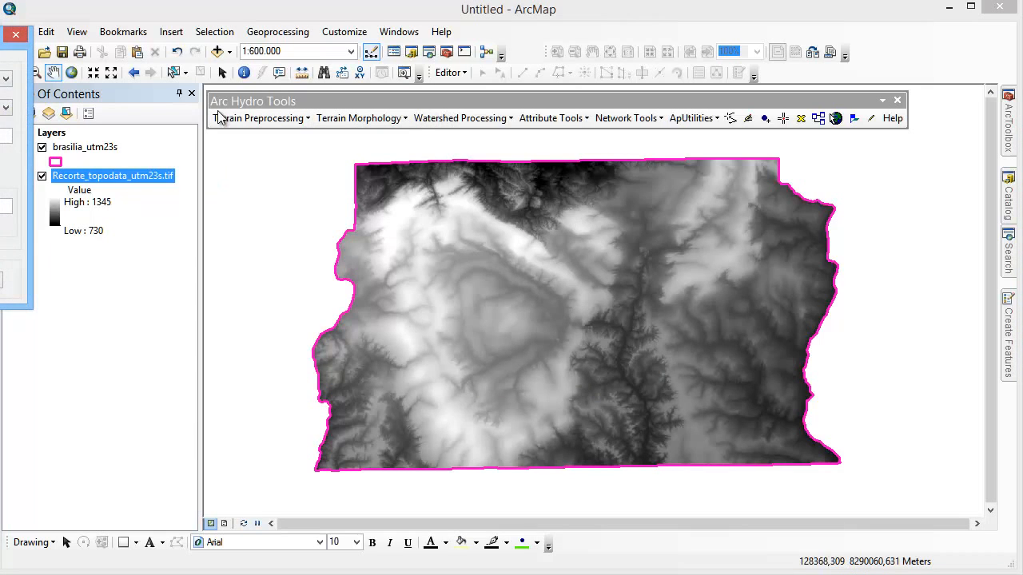
left_click_drag(4, 33, 548, 166)
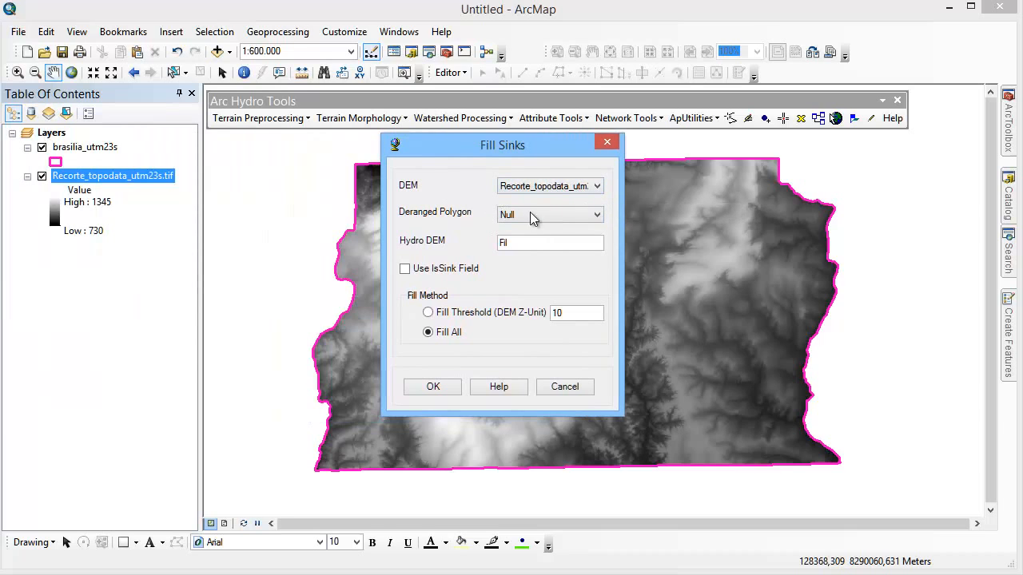
left_click(432, 386)
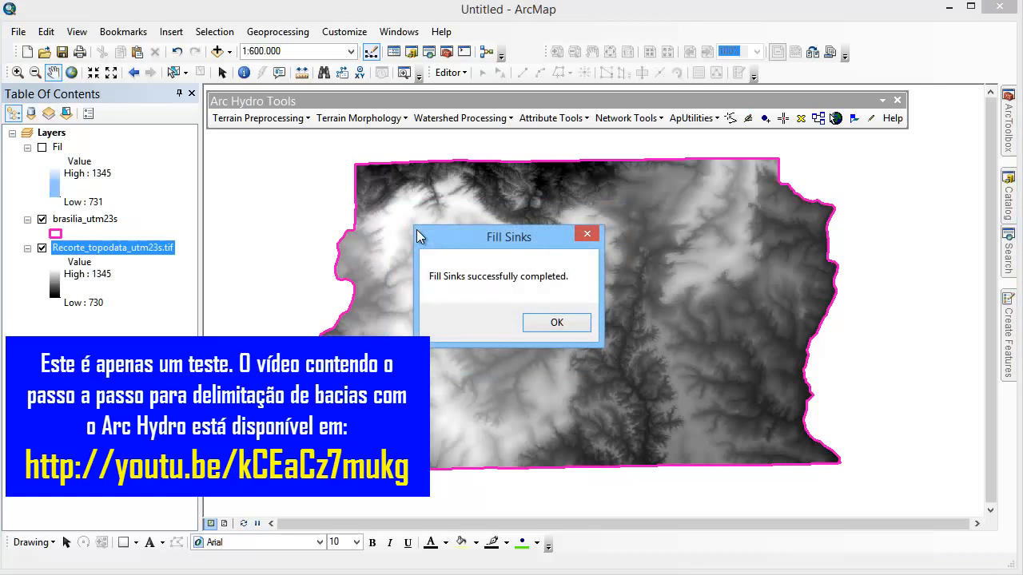
left_click(553, 322)
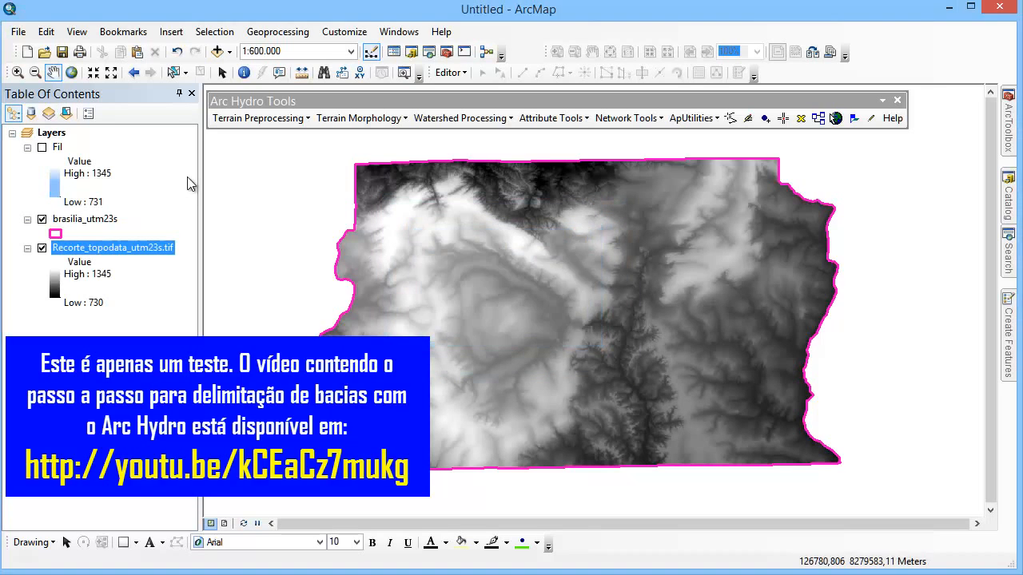
- Inspect the Fil layer on the map with the Recorte_topodata_utm23s.tif layer hidden, and hide Fil again
left_click(58, 149)
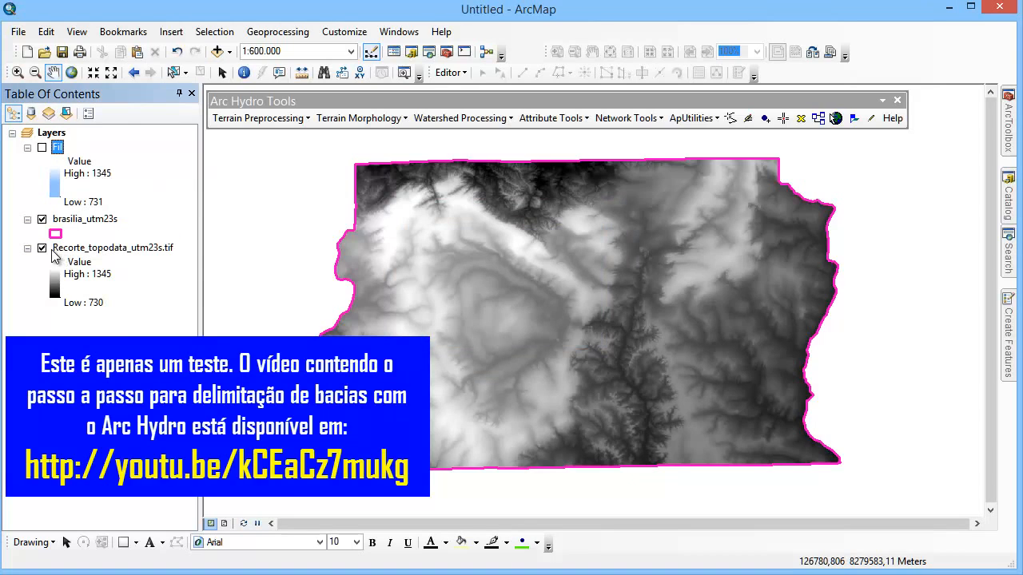
left_click(42, 249)
left_click(43, 148)
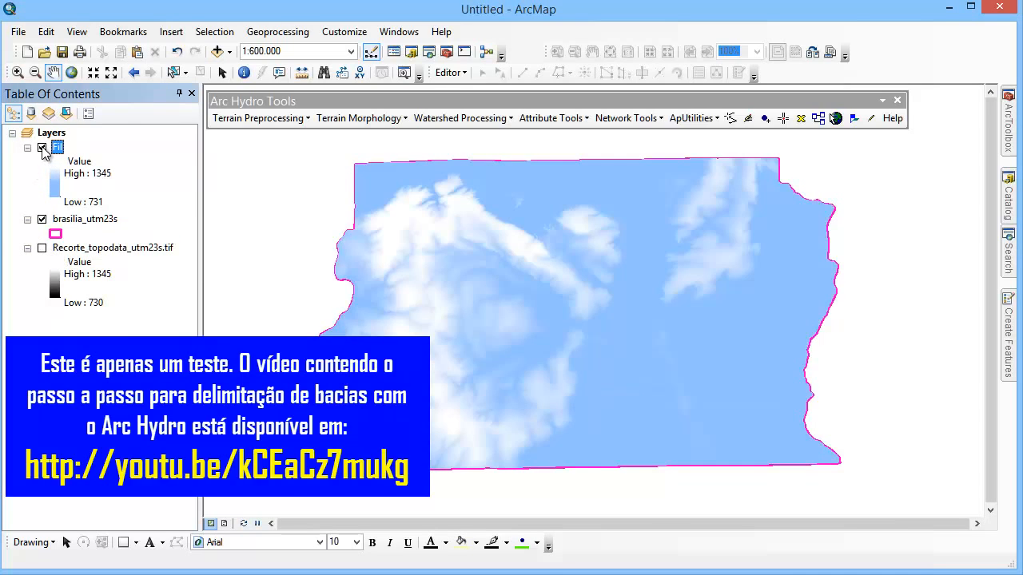
left_click(42, 148)
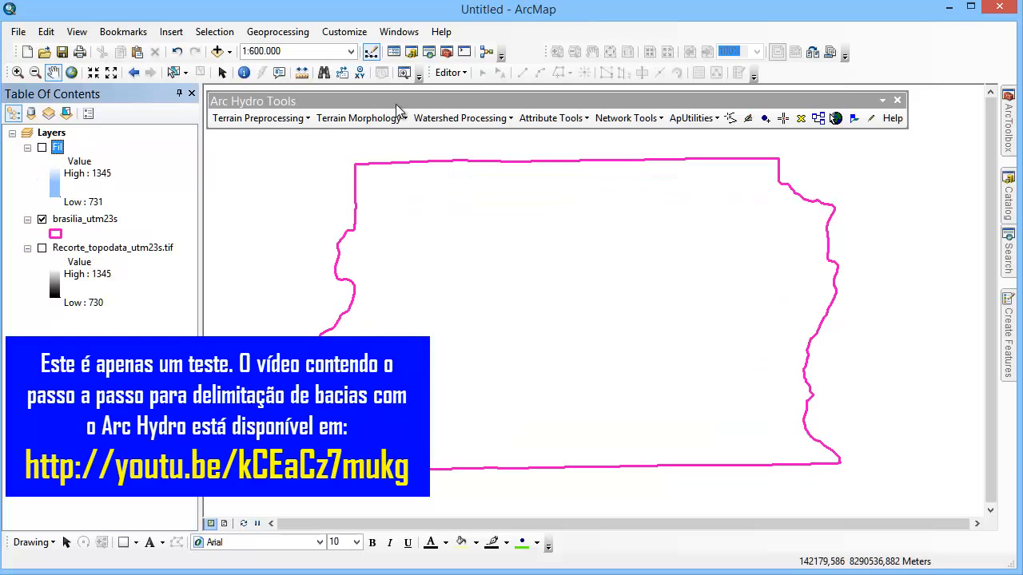
- Run Flow Direction on the hydro DEM Fil with outer wall polygon Null, outputting the flow direction grid Fdr
left_click(297, 120)
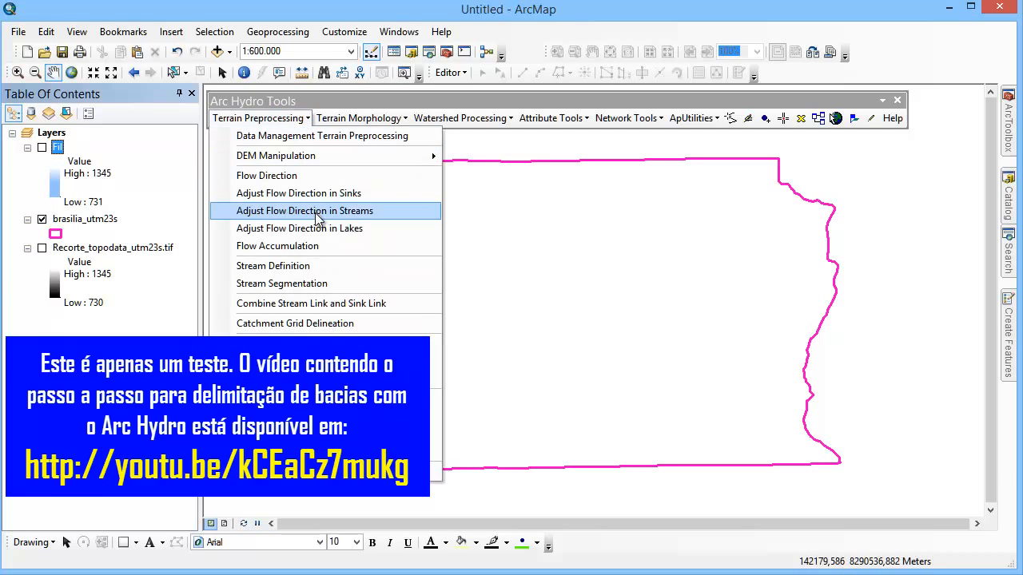
left_click(356, 175)
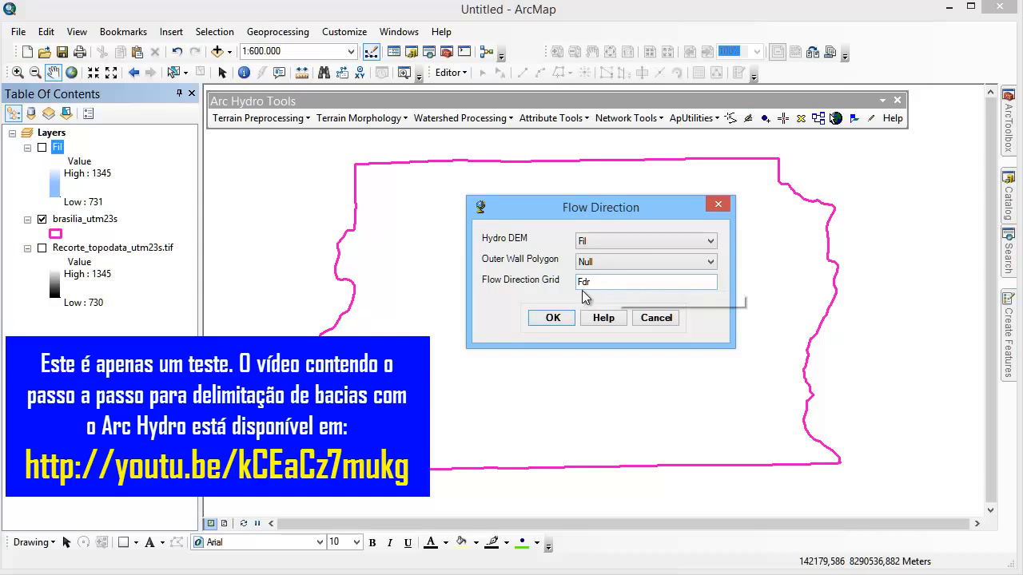
left_click(553, 318)
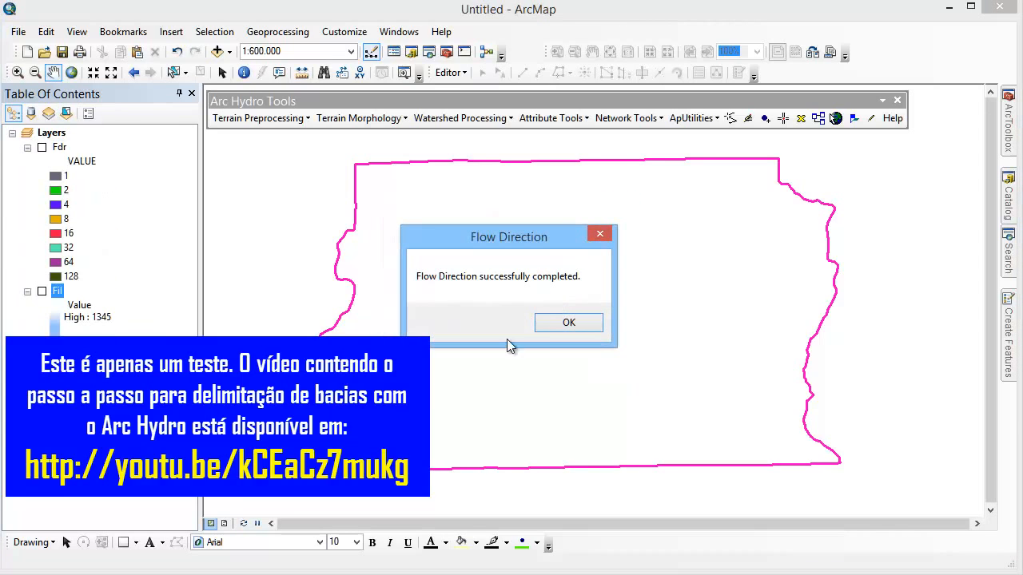
left_click(571, 321)
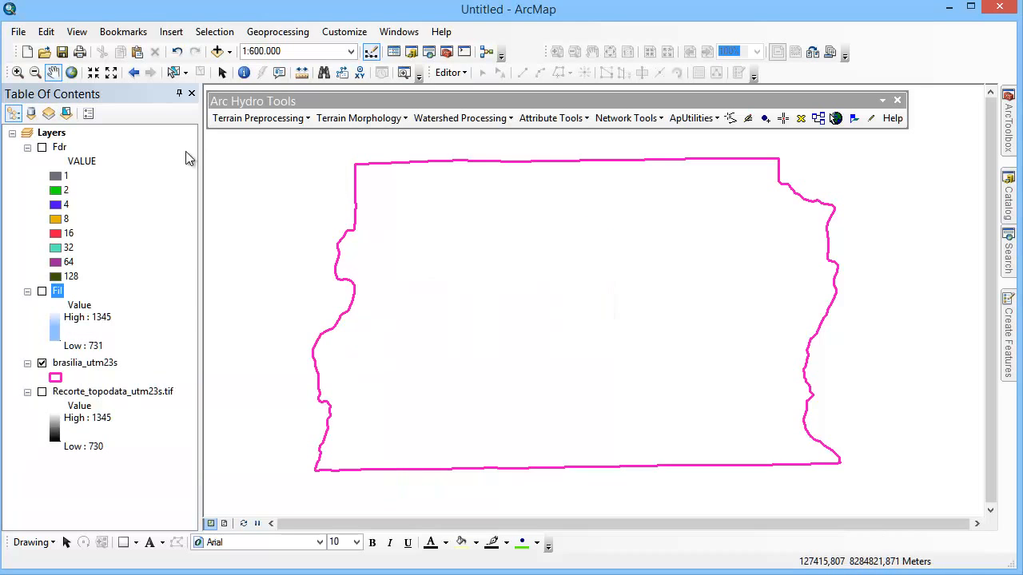
- Display the Fdr layer to inspect the flow direction grid on the map, and hide it again
left_click(42, 148)
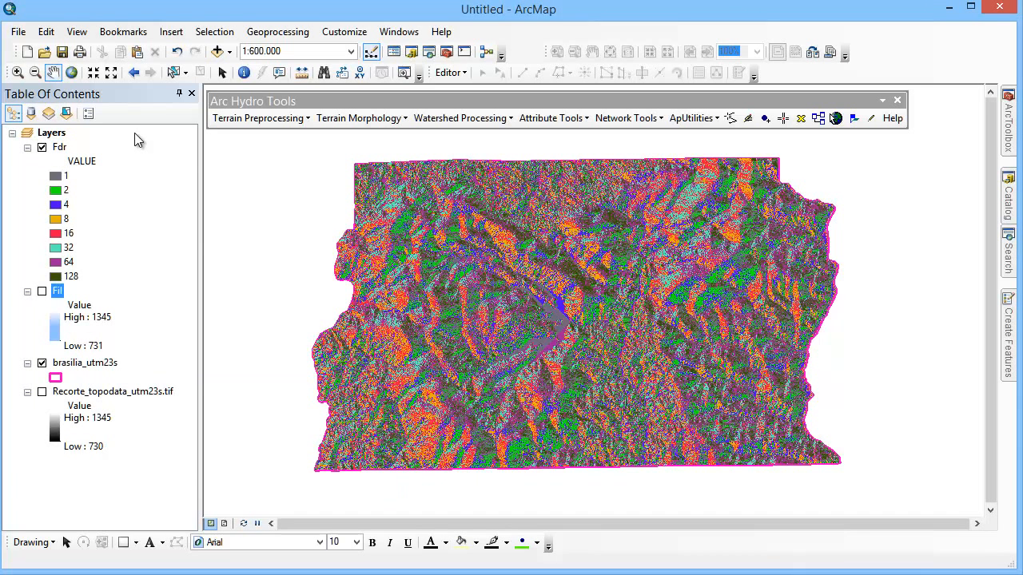
left_click(59, 147)
left_click(42, 148)
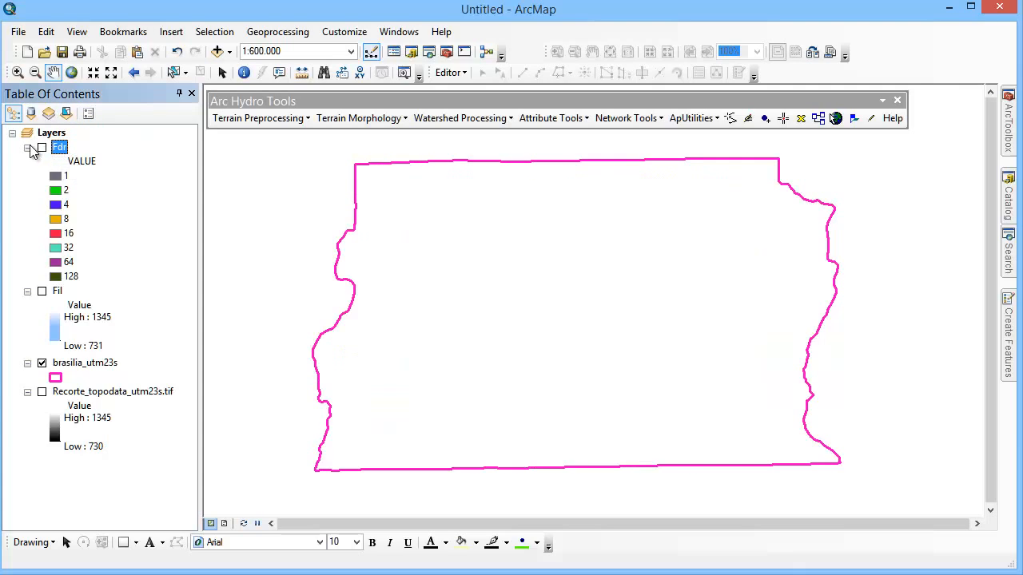
- Collapse the legends of the Fdr and Fil layers and make the Recorte_topodata_utm23s.tif layer visible
left_click(27, 148)
left_click(28, 162)
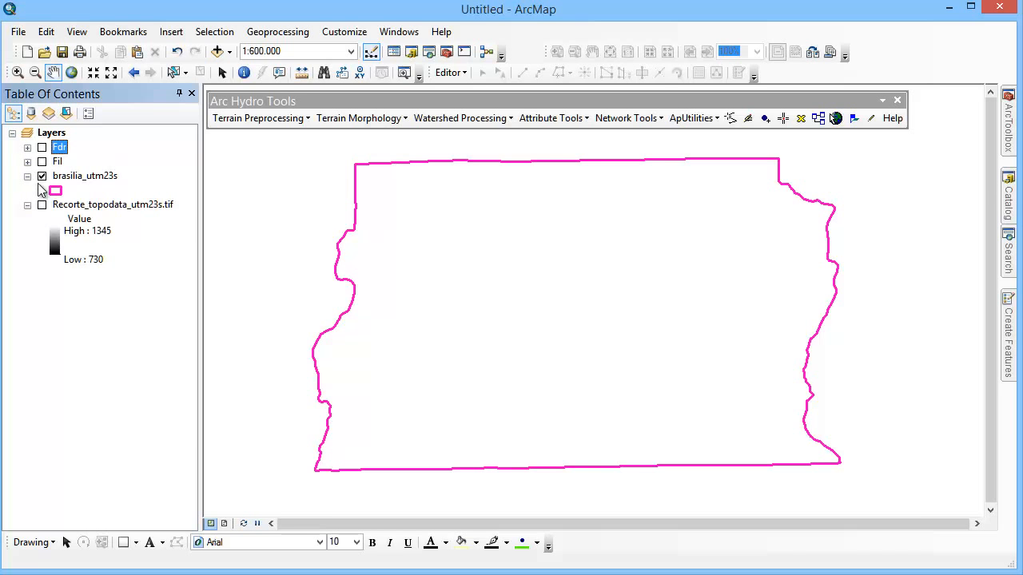
left_click(43, 205)
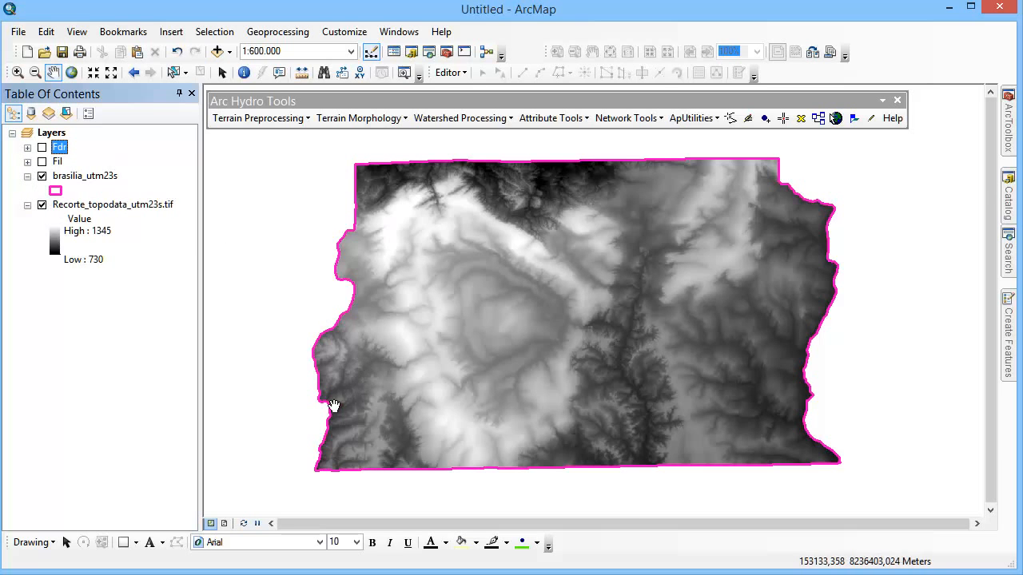
- Switch to File Explorer and check the Arc Hydro outputs in the archydro project folder and its Layers subfolder, and return to ArcMap
left_click(482, 574)
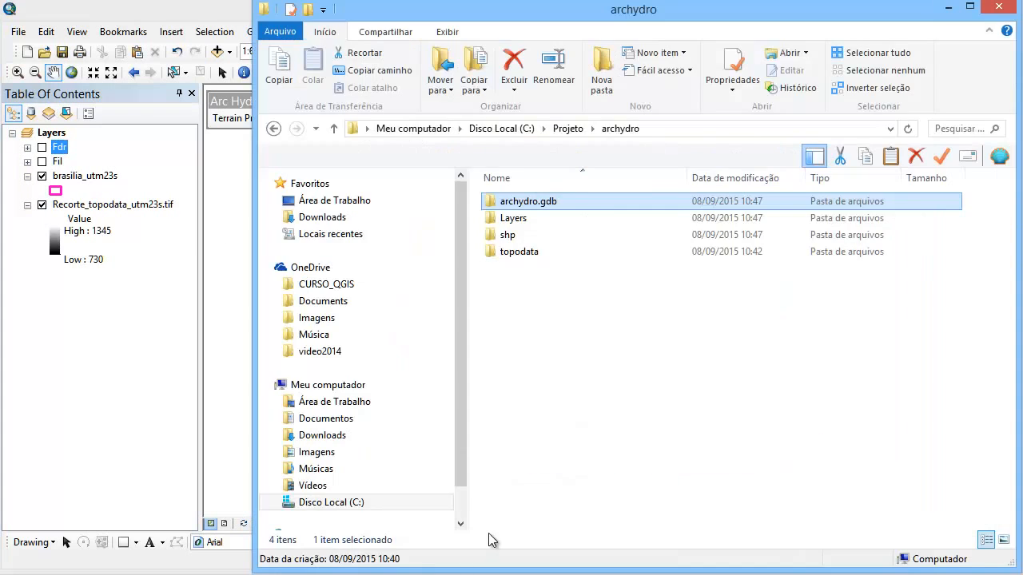
double_click(535, 228)
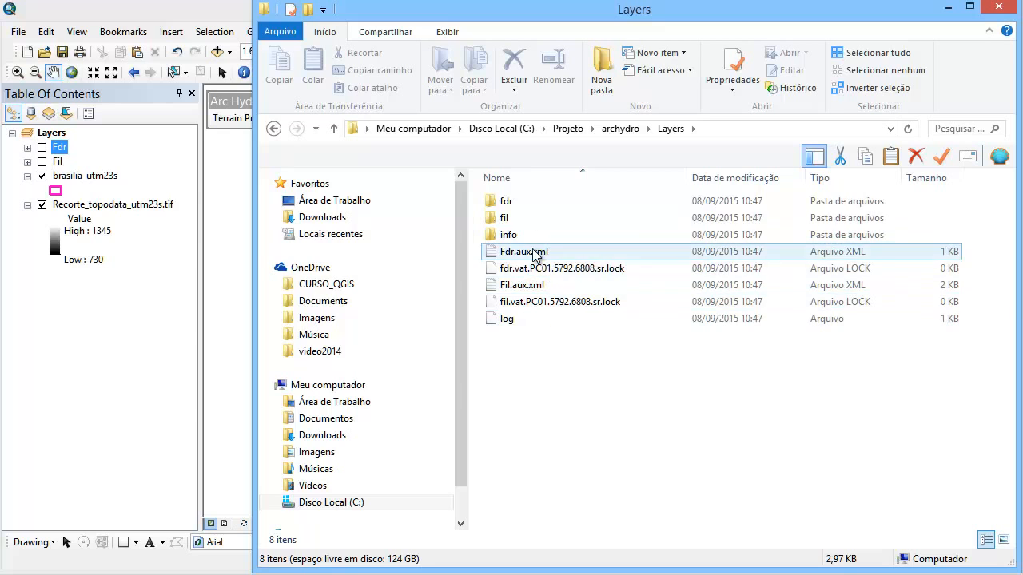
left_click(273, 127)
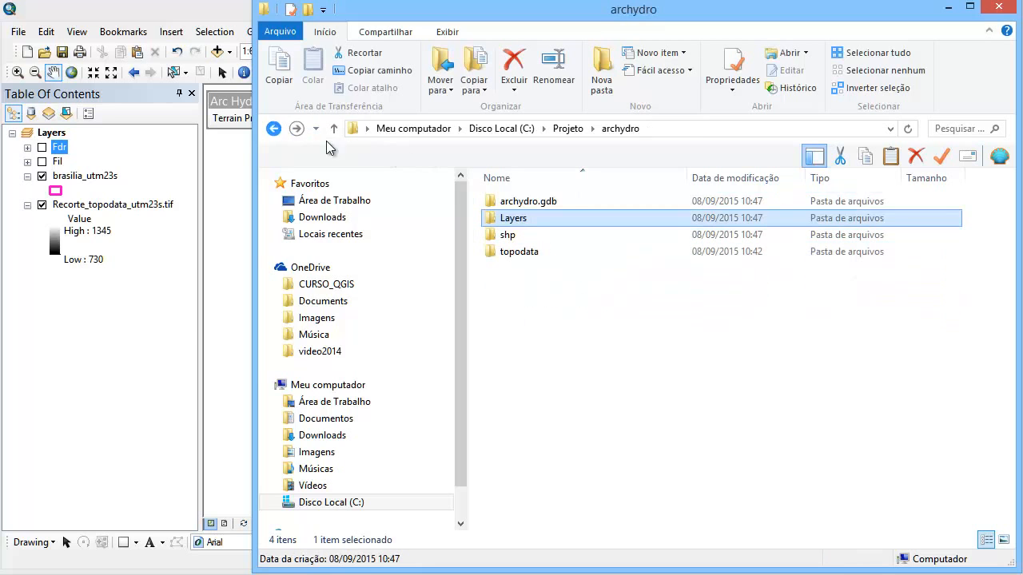
left_click(532, 205)
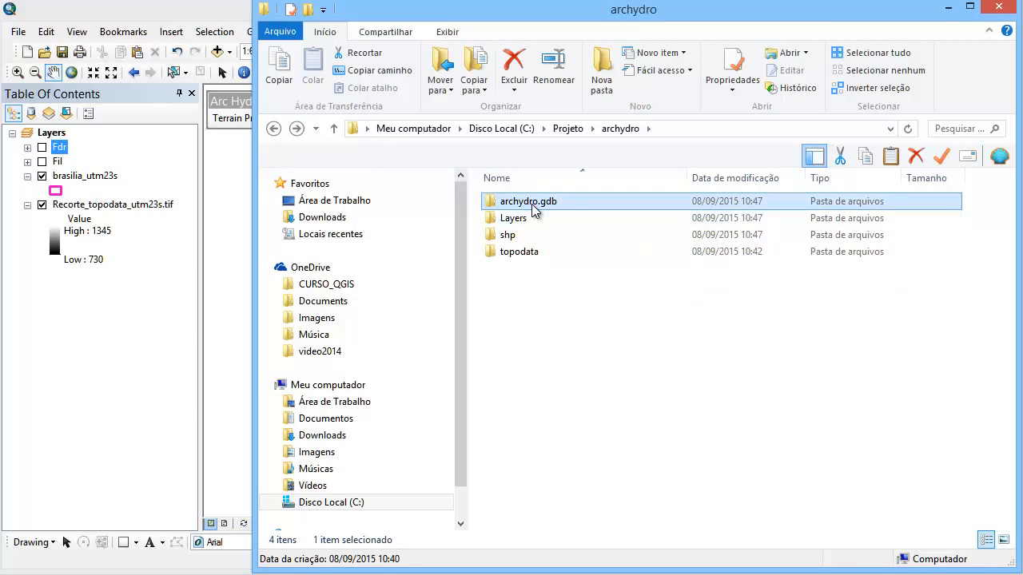
left_click(950, 10)
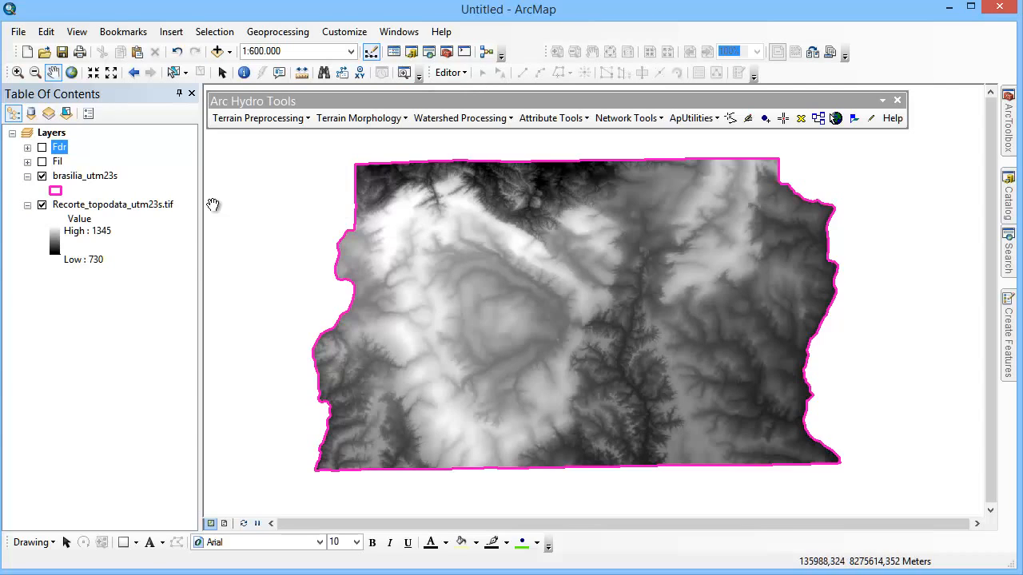
- Check the installed ArcGIS for Desktop version and license type in the About information, and close it
left_click(160, 207)
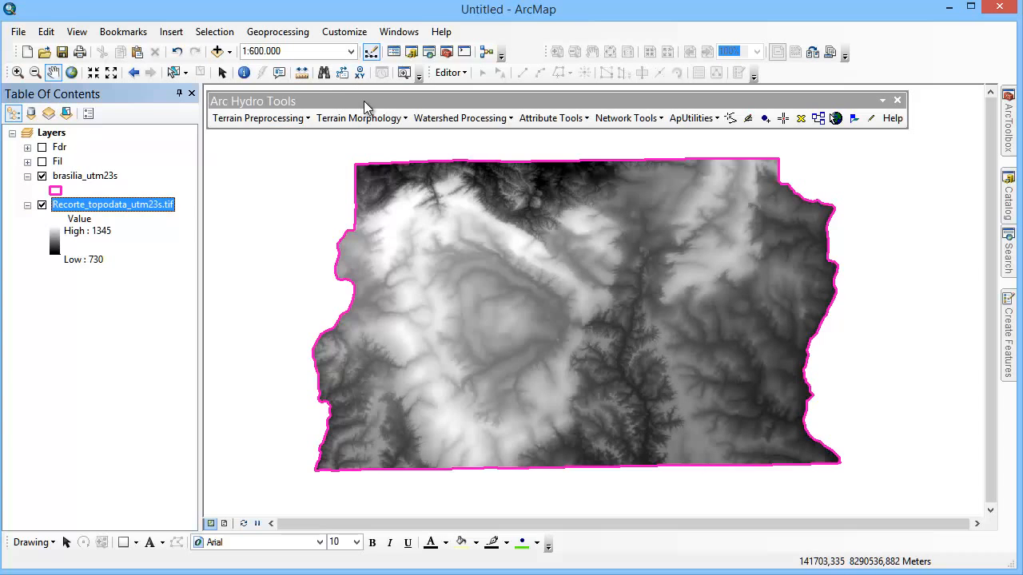
left_click(398, 32)
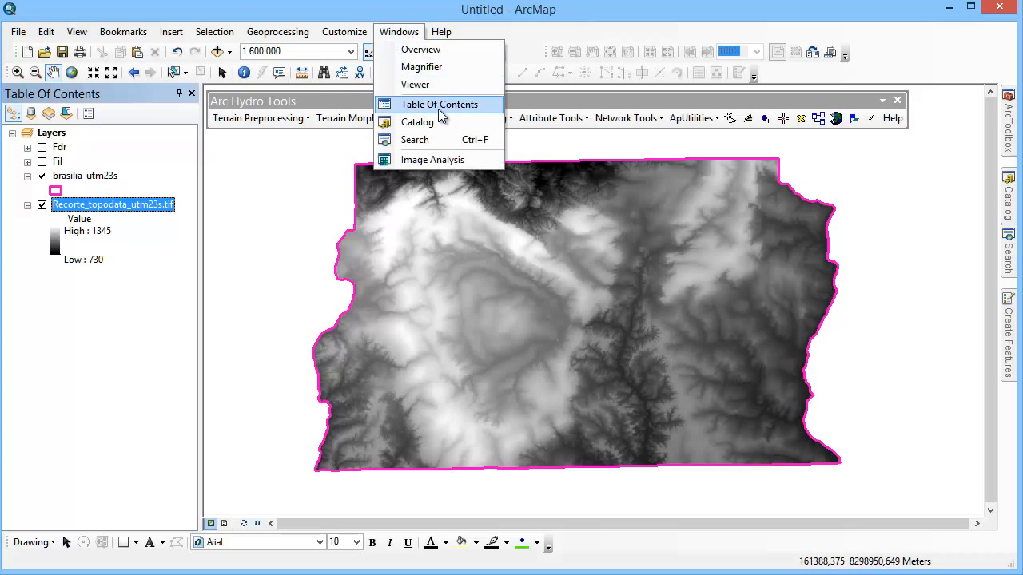
mouse_move(441, 32)
left_click(471, 88)
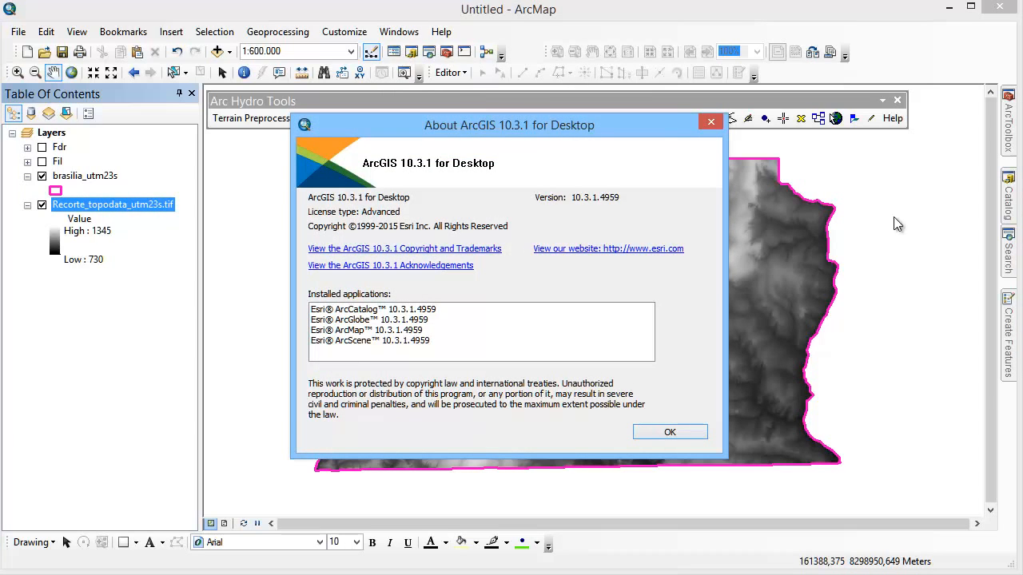
left_click(711, 121)
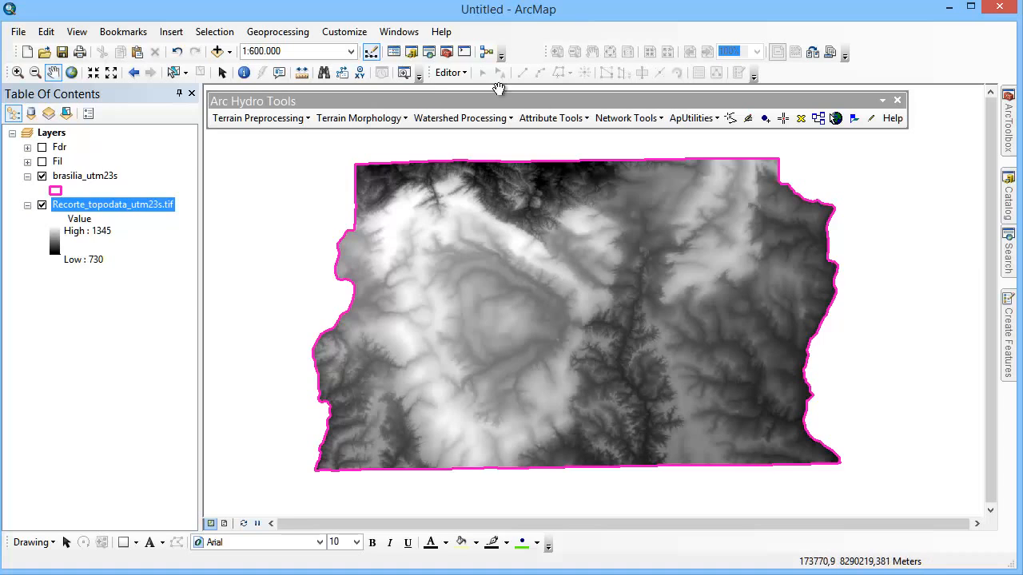
- Dock the floating Arc Hydro Tools toolbar alongside the other ArcMap toolbars
left_click(270, 118)
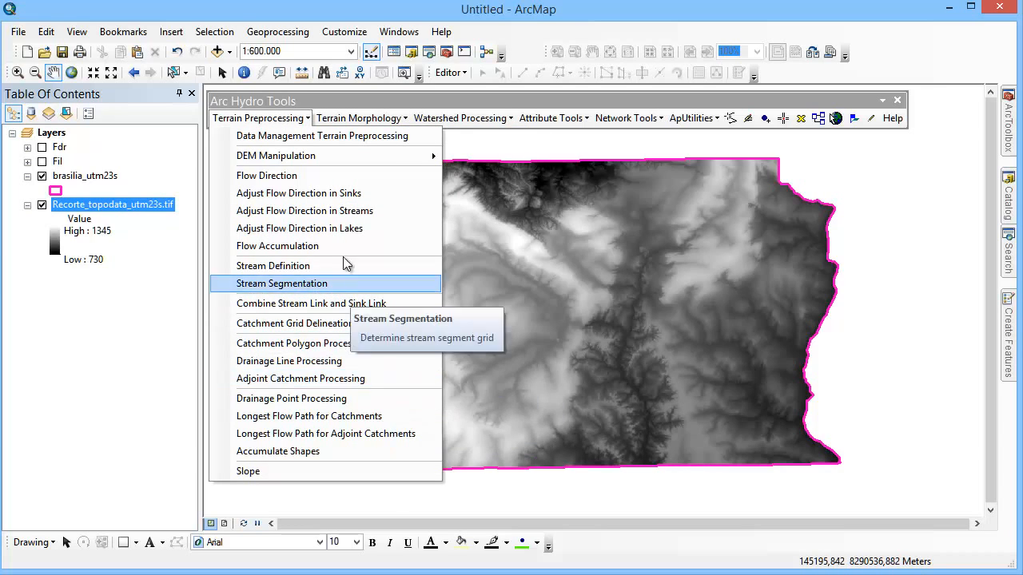
double_click(450, 100)
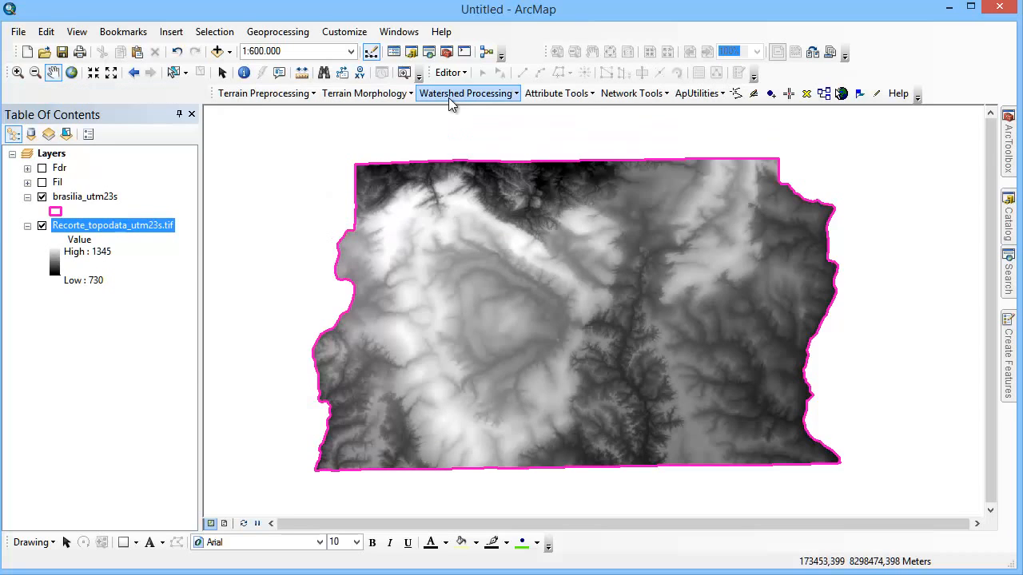